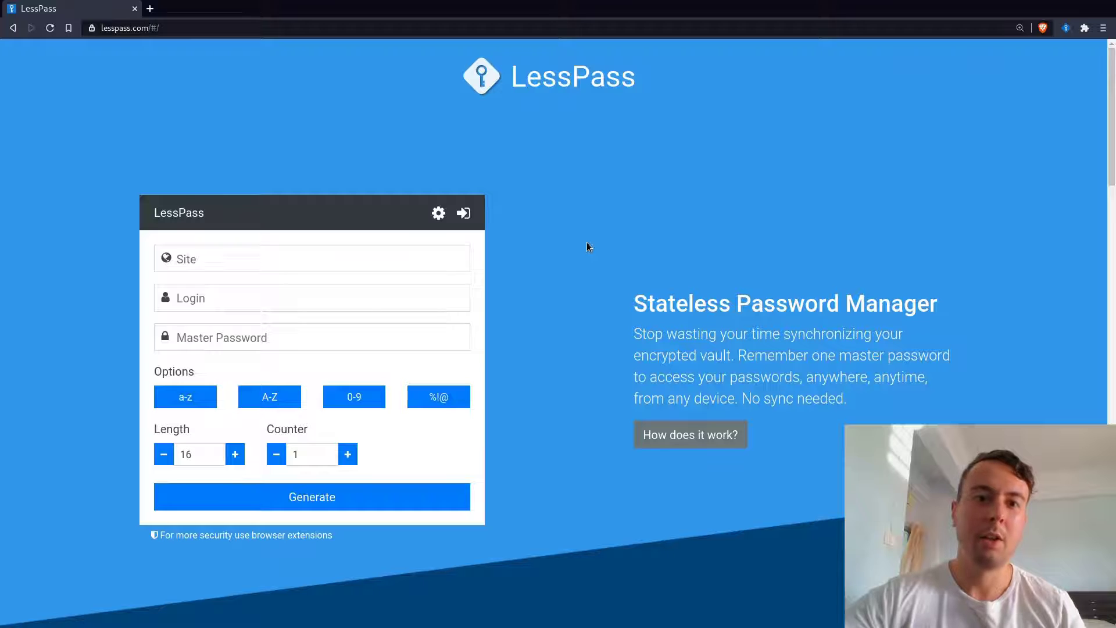
# - Enter lesspass as the site, picked from the suggestions, and a sample login
pyautogui.click(347, 260)
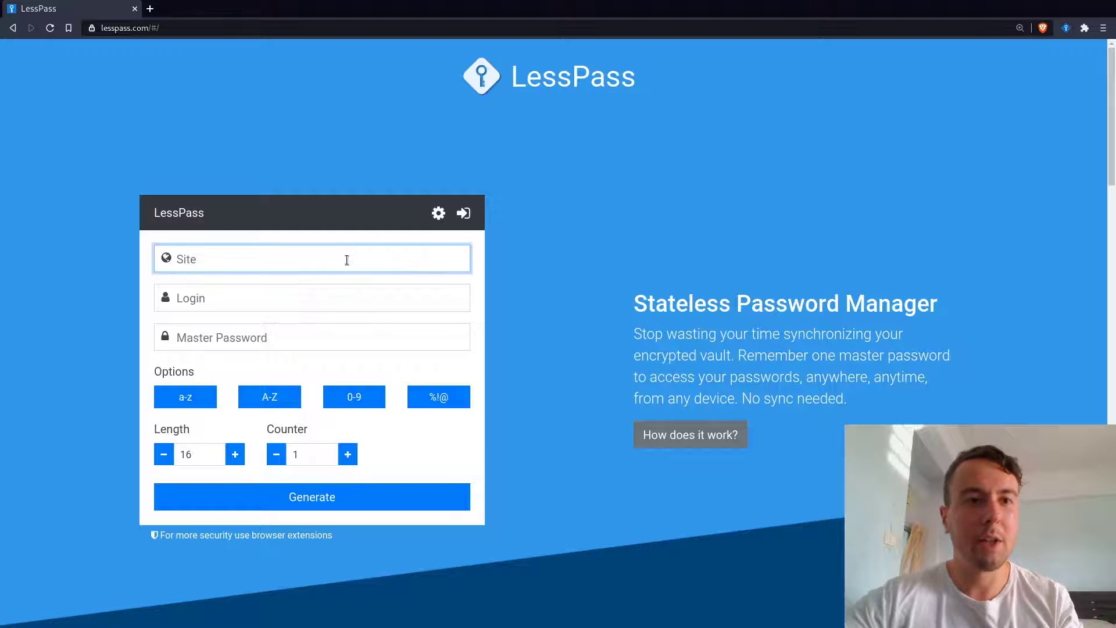
pyautogui.write('lesspas')
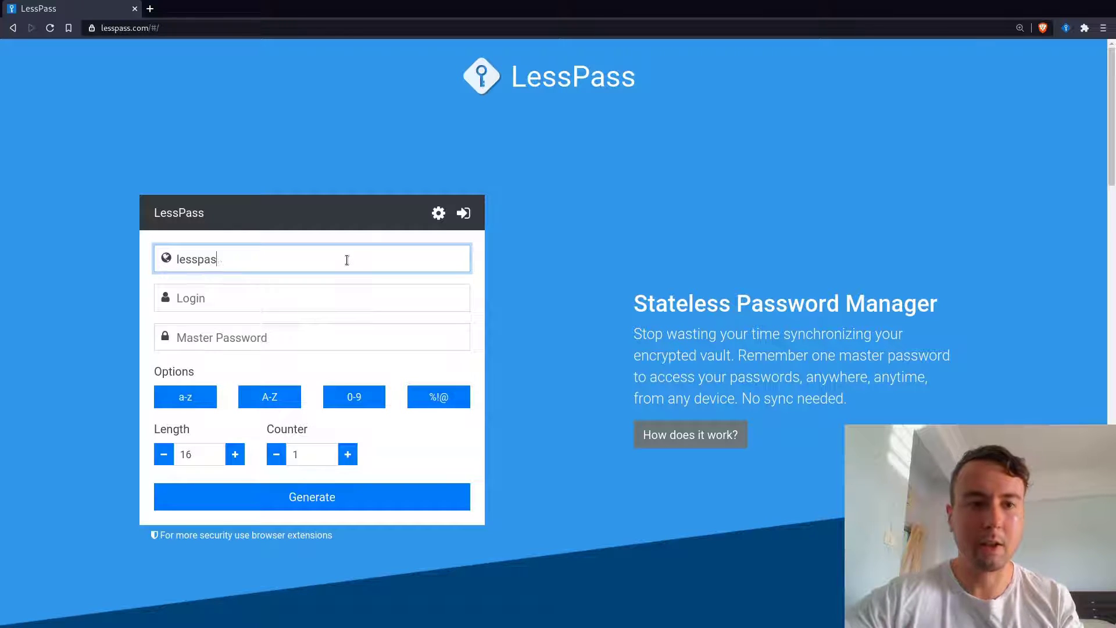
pyautogui.write('s.com')
pyautogui.click(286, 285)
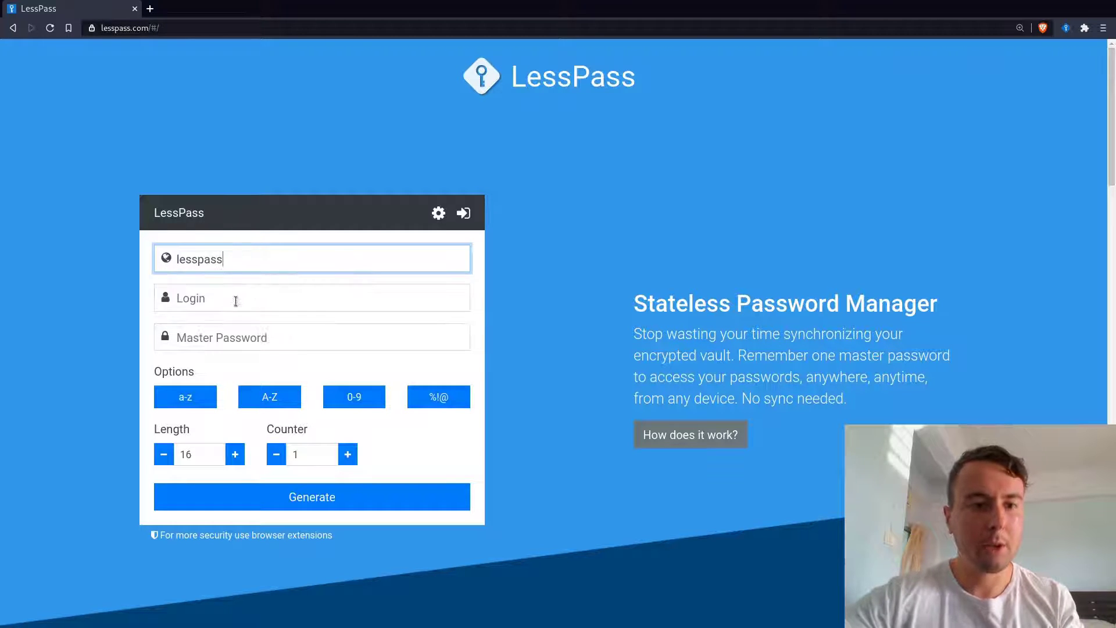
pyautogui.click(236, 301)
pyautogui.write('someusername')
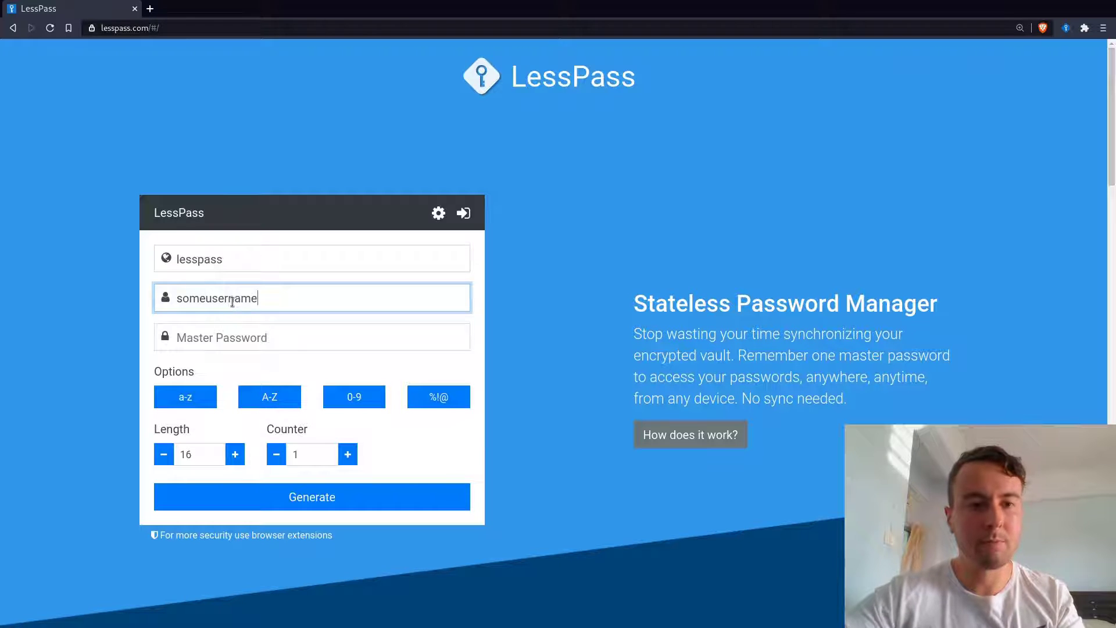
# - Enter a master password, generate the site password and show it as plain text
pyautogui.click(232, 336)
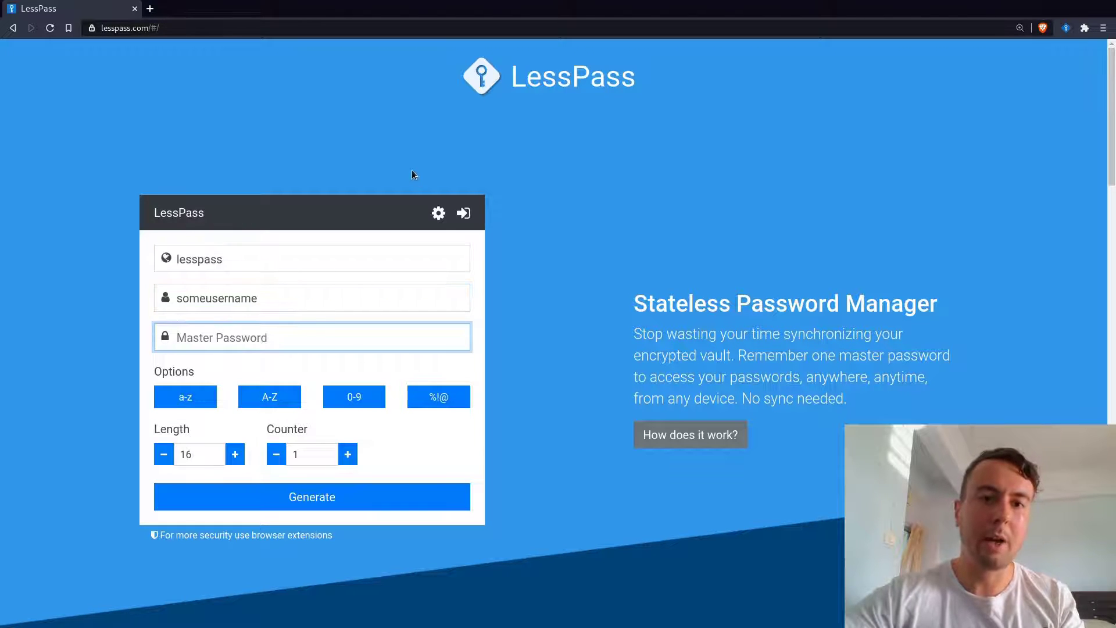
pyautogui.write('•••••••••••')
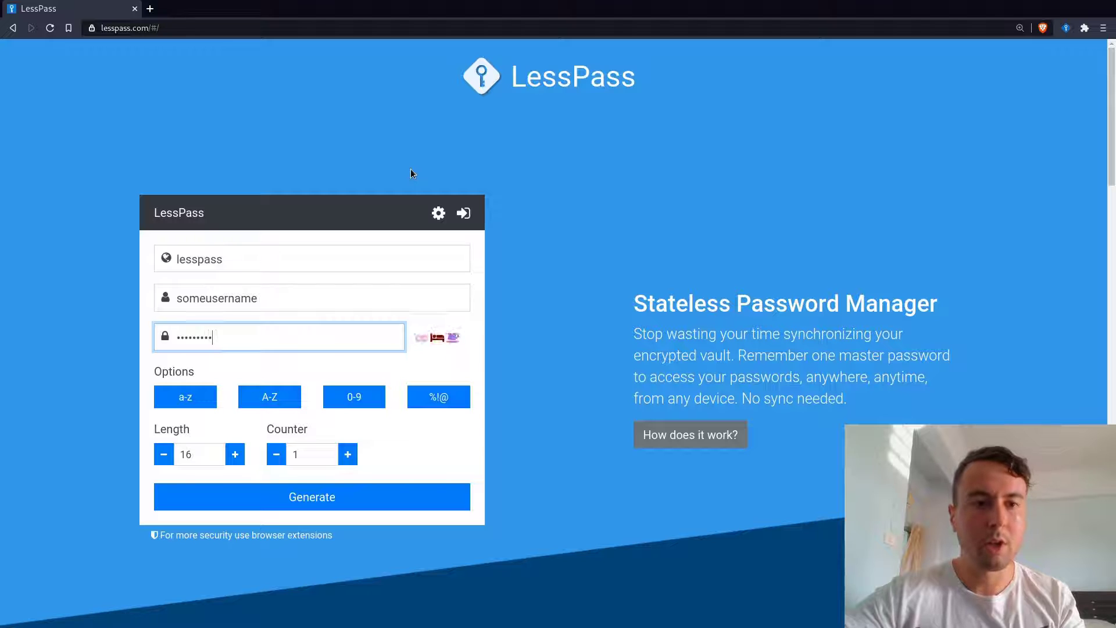
pyautogui.write('•')
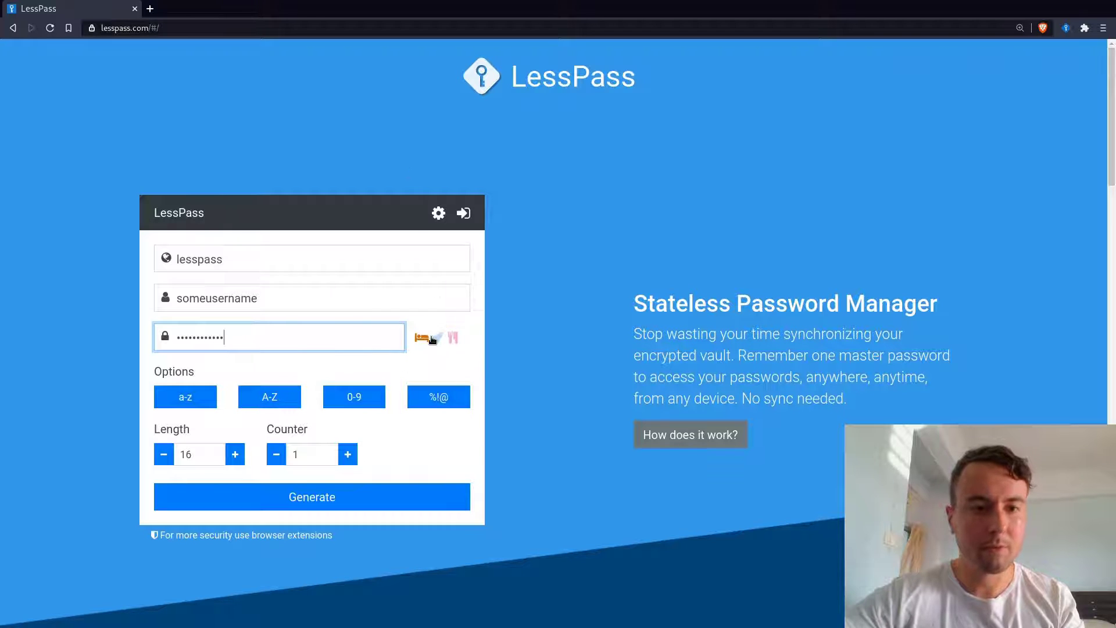
pyautogui.click(226, 504)
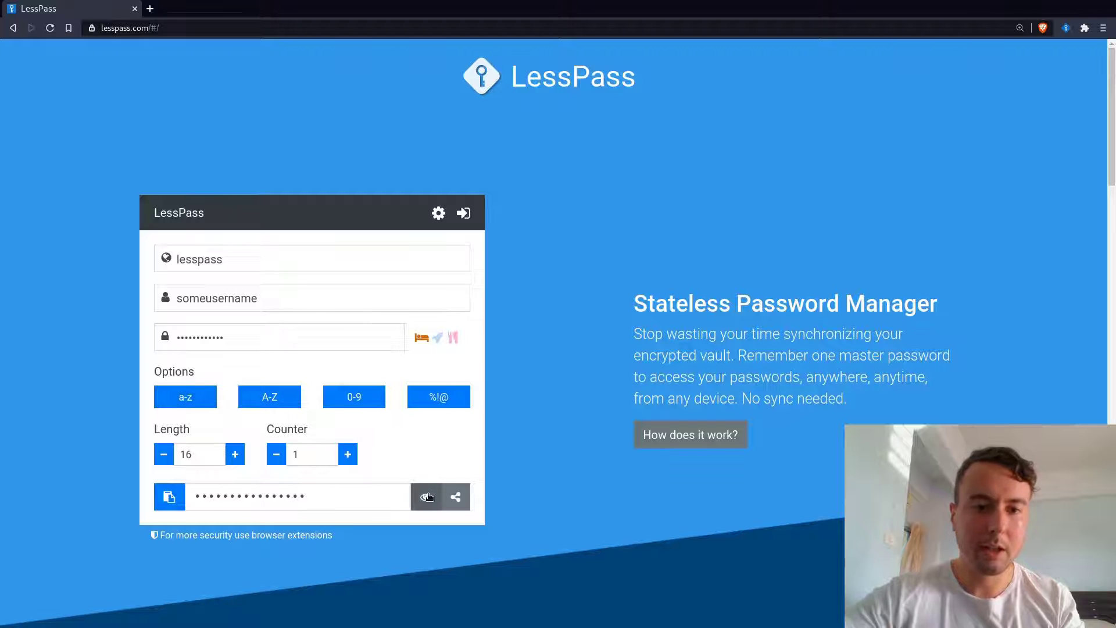
pyautogui.click(426, 497)
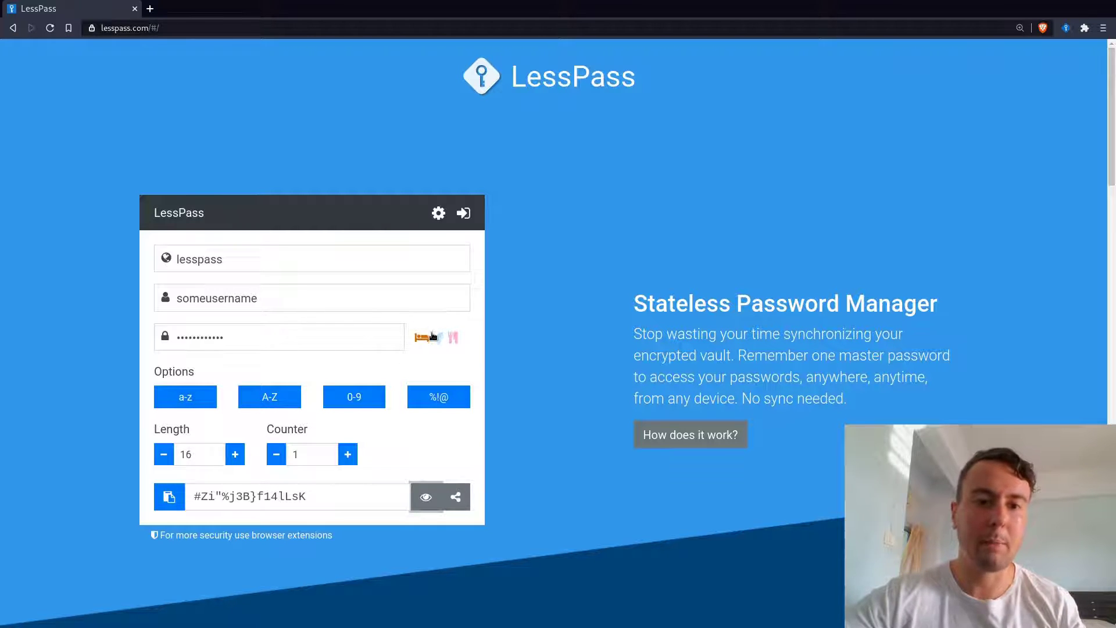
# - Change the site to lesspass.com and regenerate its password
pyautogui.click(249, 258)
pyautogui.write('.com')
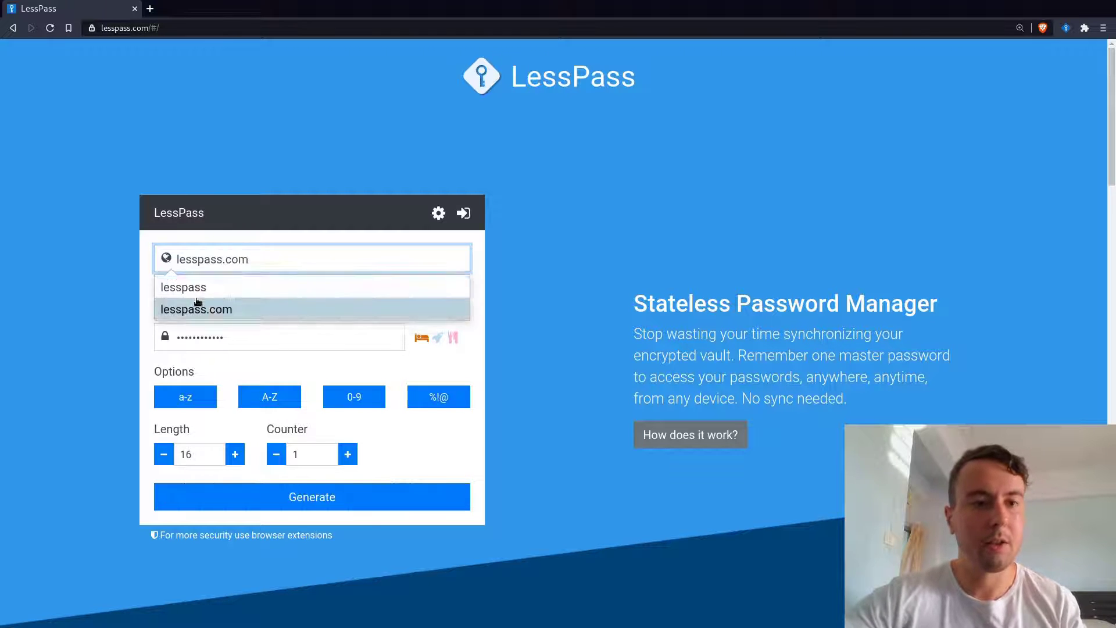
pyautogui.click(217, 308)
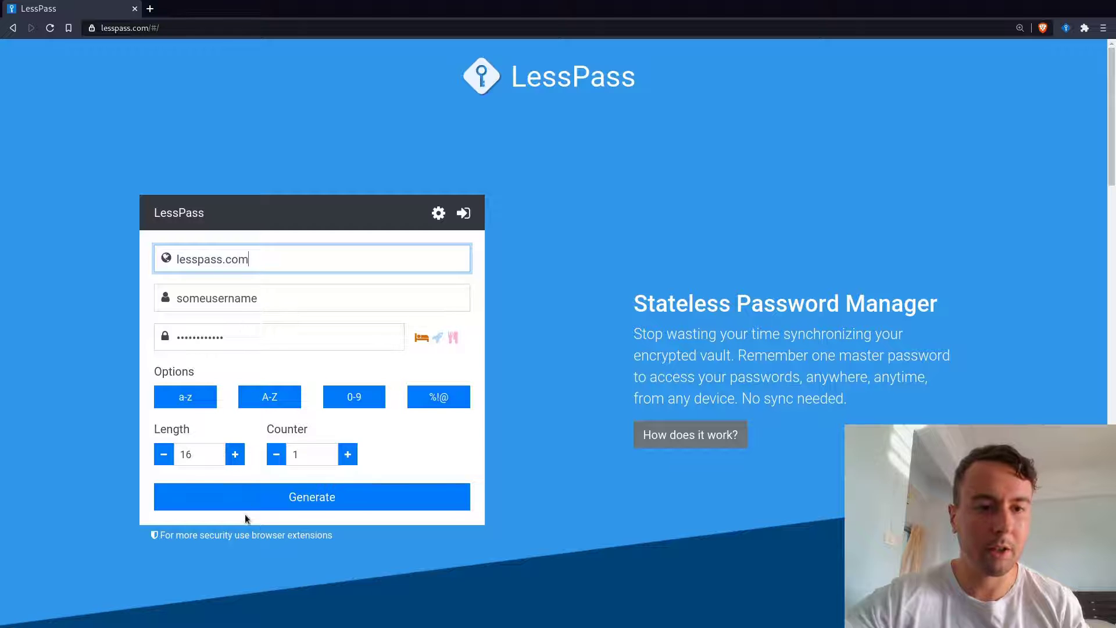
pyautogui.click(240, 498)
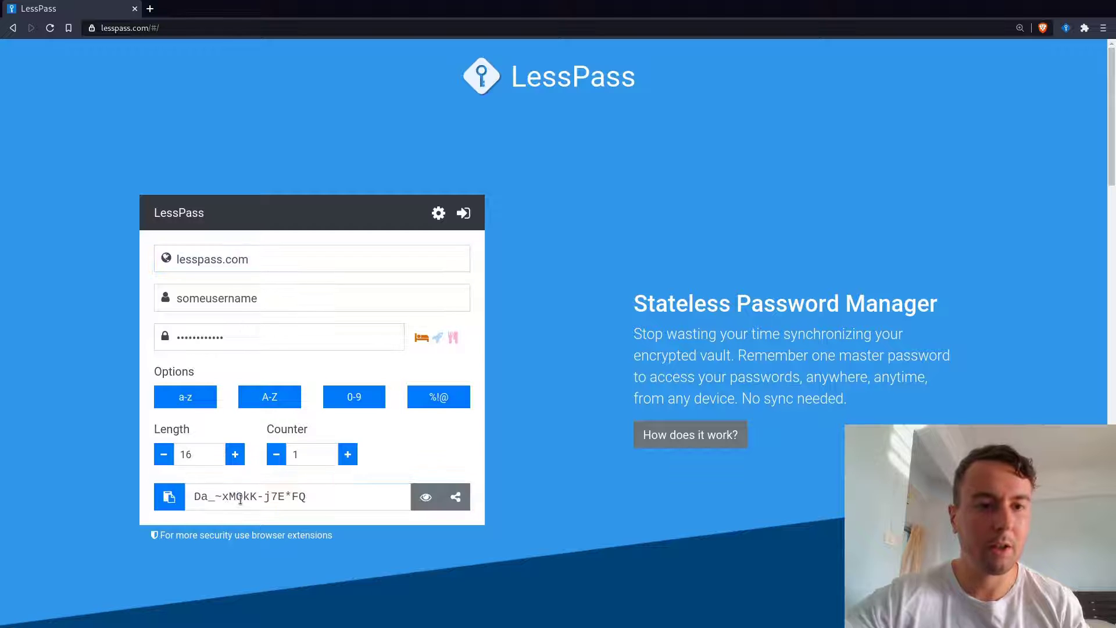
# - Reveal the master password in plain text, then select and deselect the generated password
pyautogui.click(427, 340)
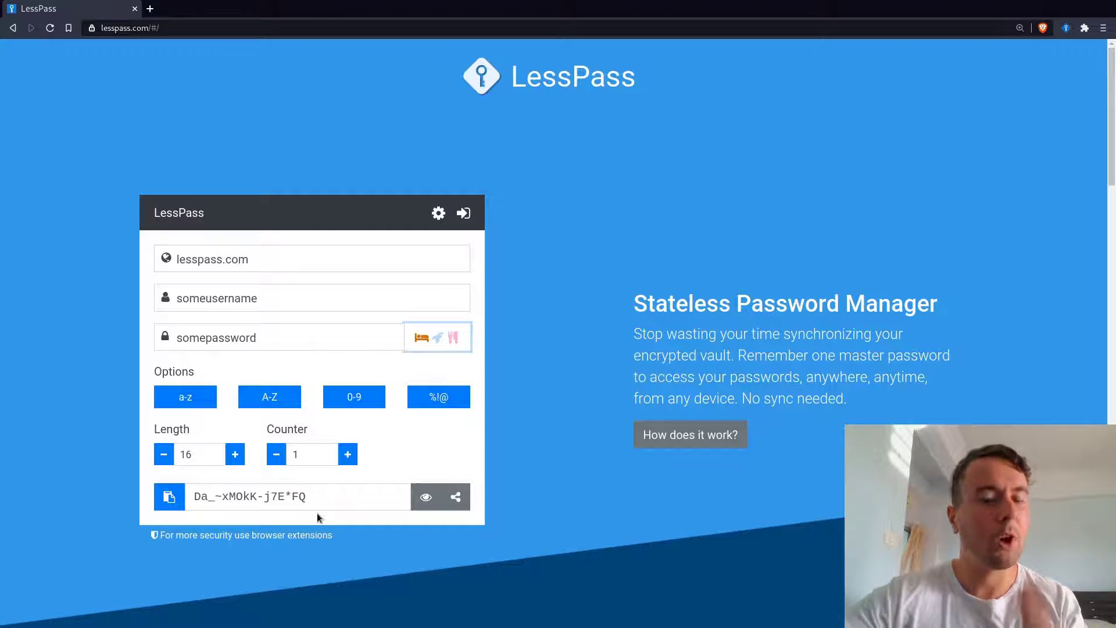
pyautogui.click(181, 495)
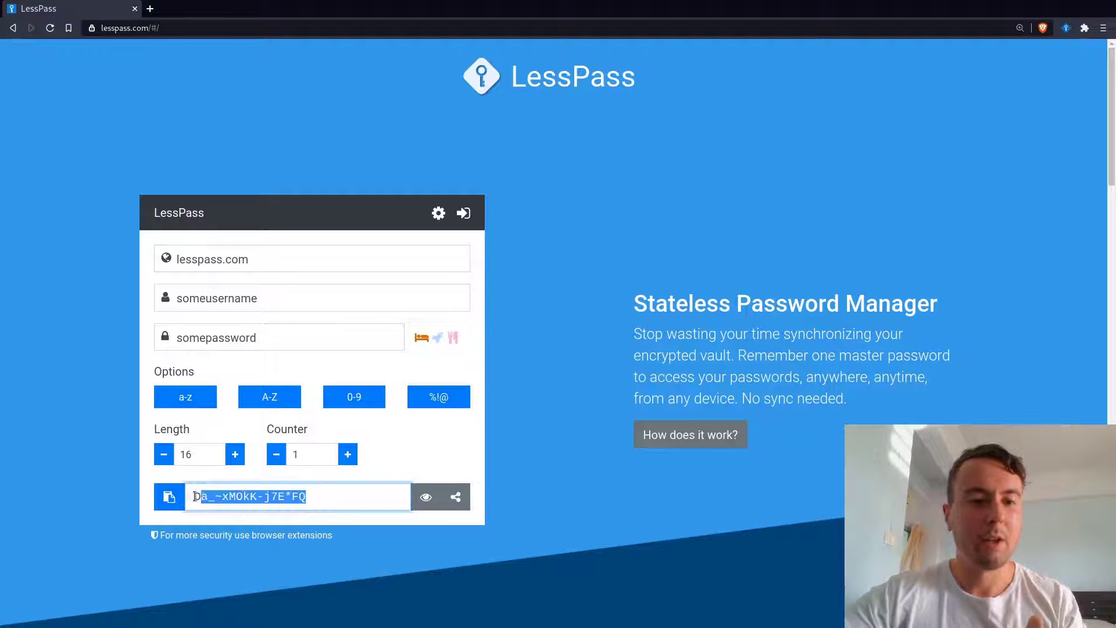
pyautogui.click(319, 495)
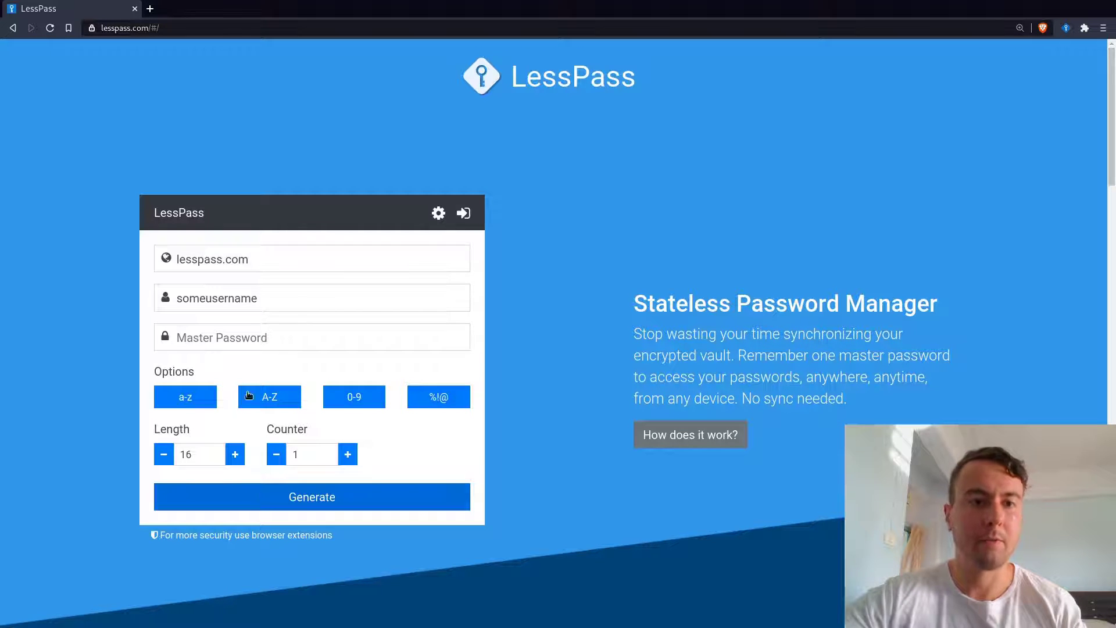
# - Re-enter the master password and reveal it as plain text
pyautogui.click(239, 333)
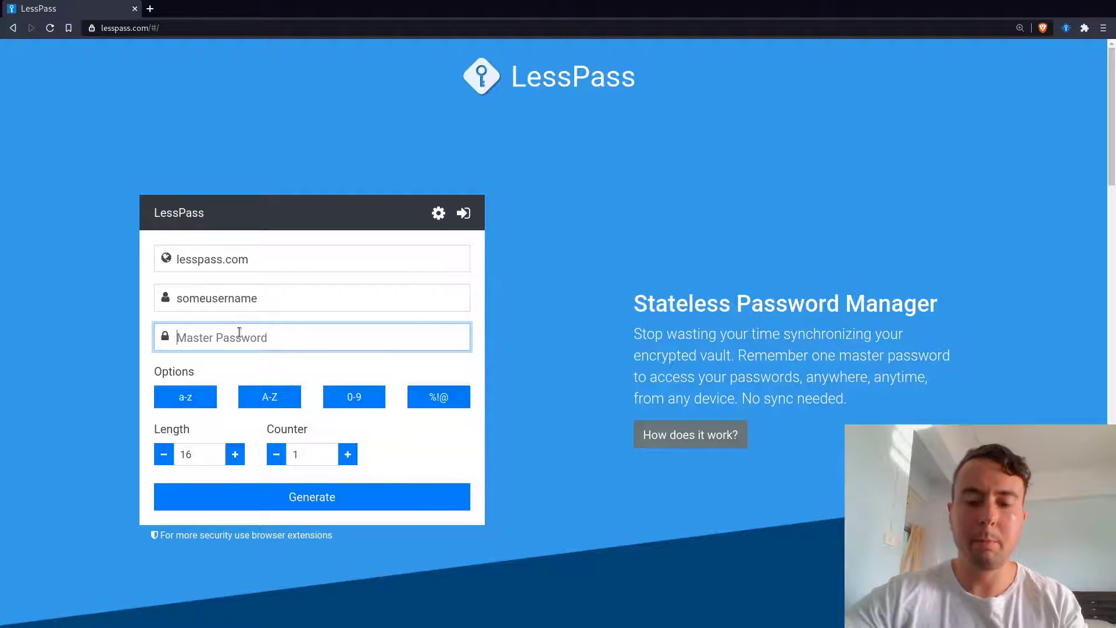
pyautogui.write('testpassword')
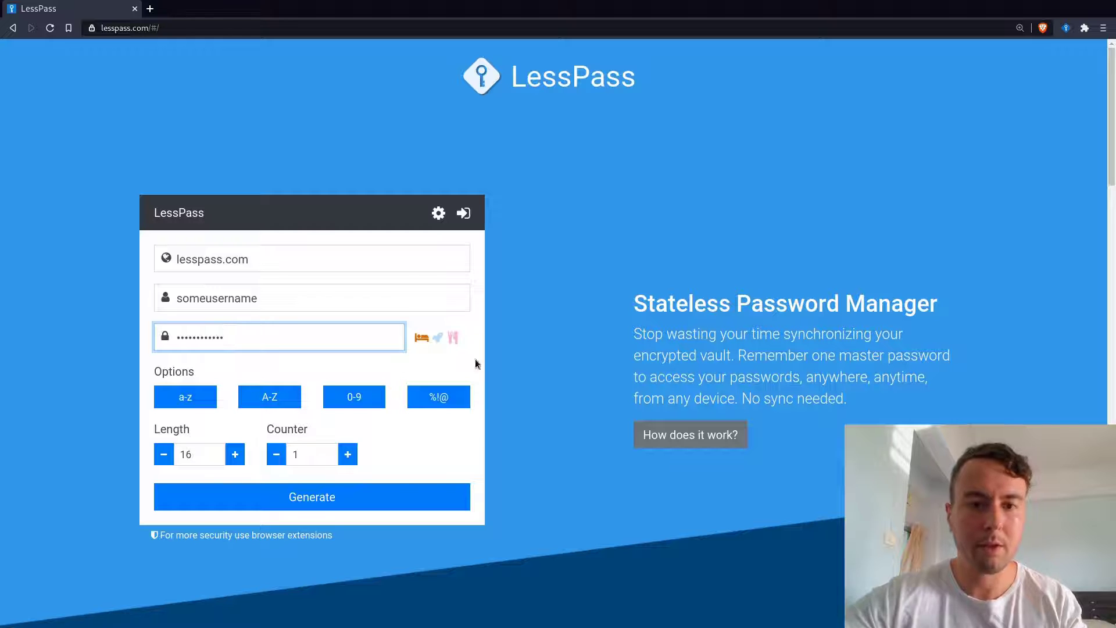
pyautogui.click(447, 338)
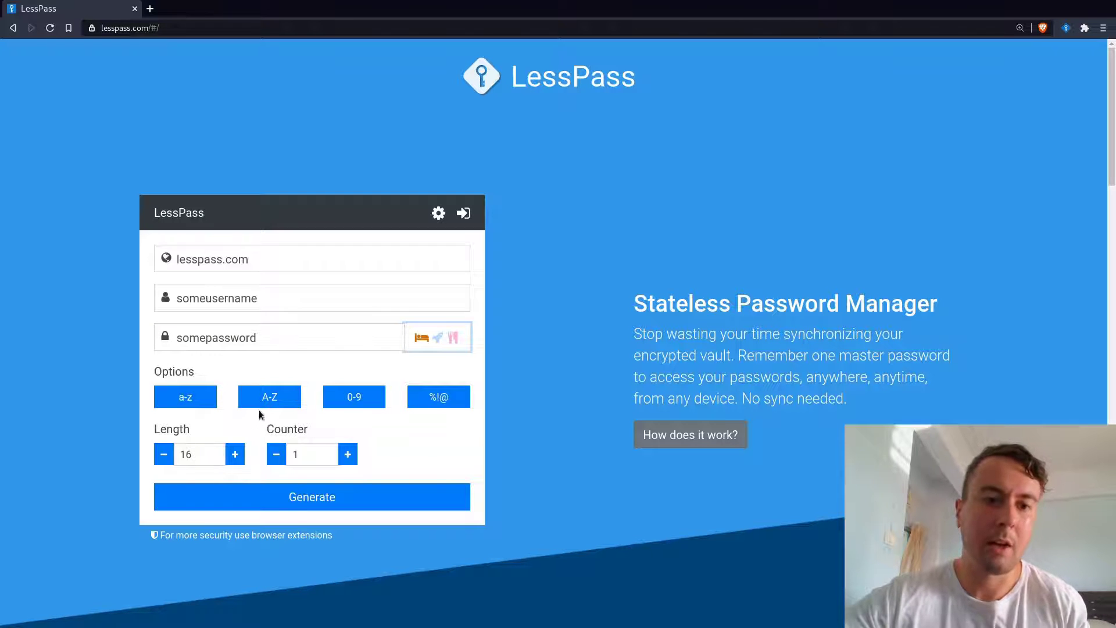
# - Generate a symbol-free password with length raised to 20, then re-enable symbols (%!@)
pyautogui.click(447, 397)
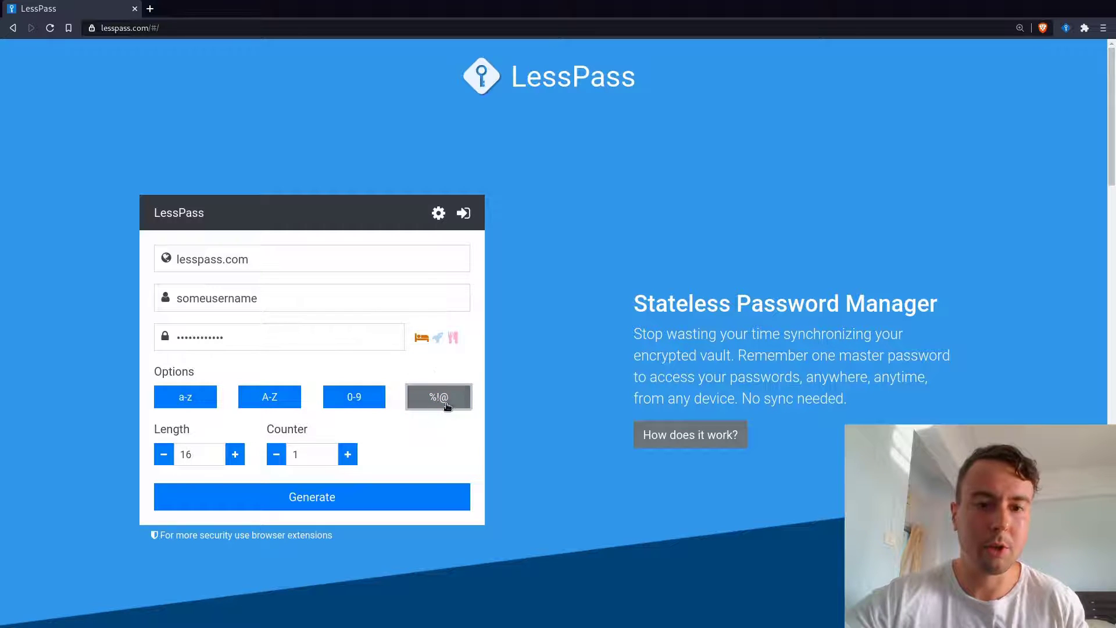
pyautogui.click(236, 454)
pyautogui.click(235, 455)
pyautogui.click(235, 454)
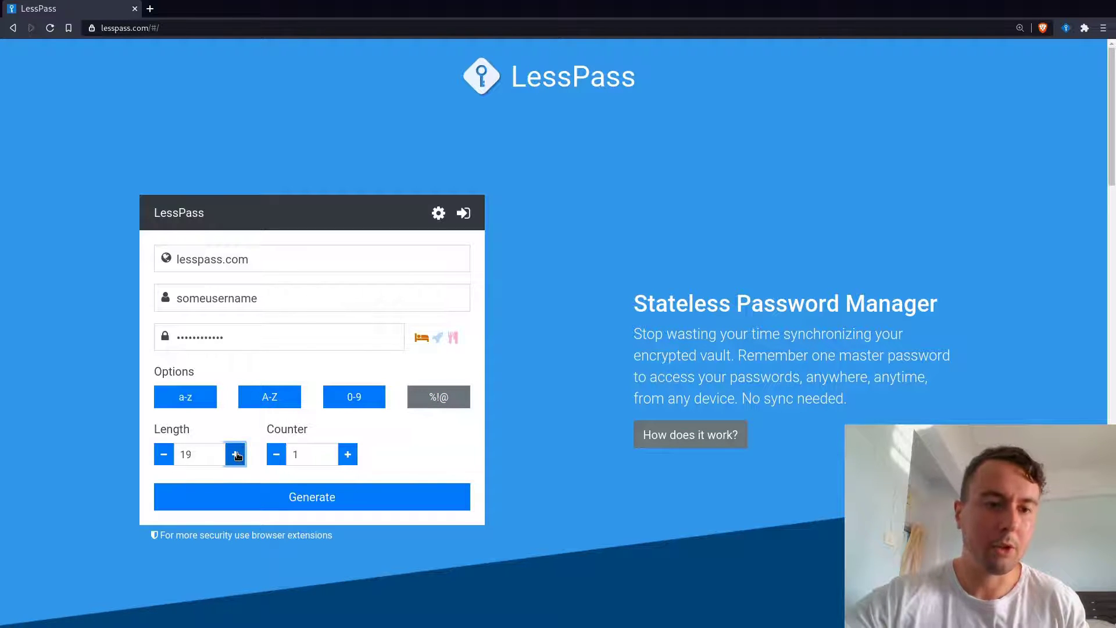
pyautogui.click(253, 497)
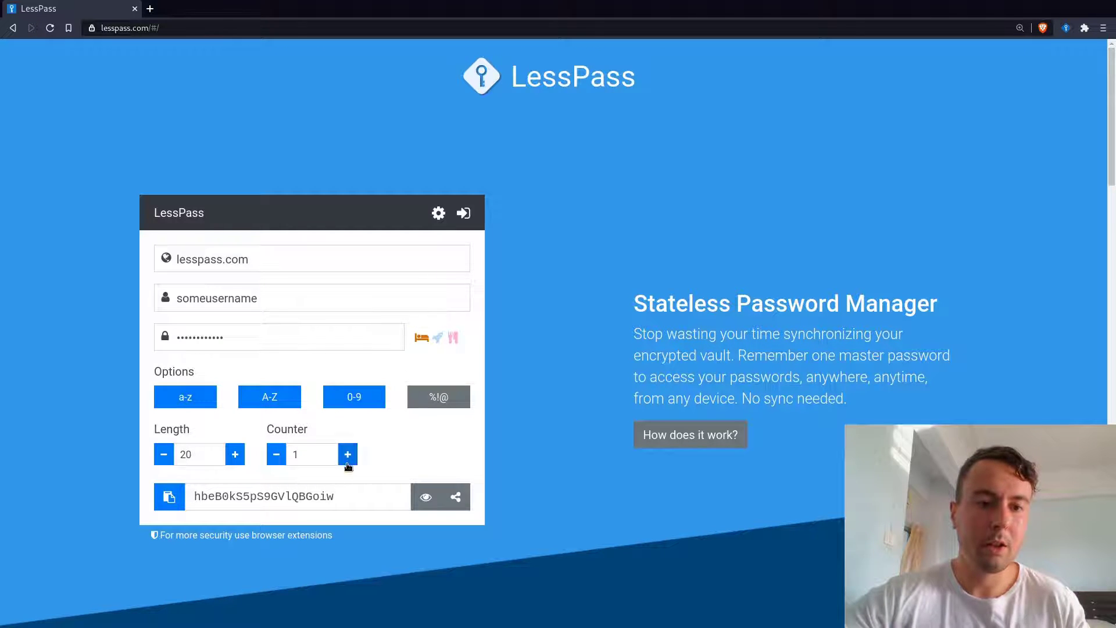
pyautogui.click(442, 395)
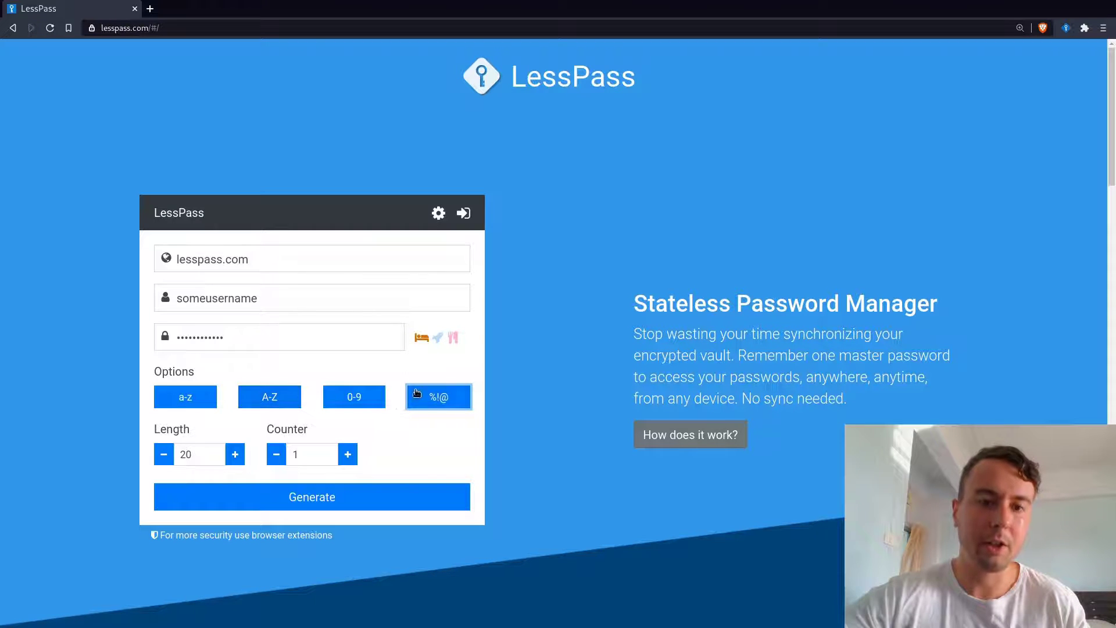
# - Generate the lesspass.com password, then set the counter to 2 and generate again
pyautogui.click(341, 494)
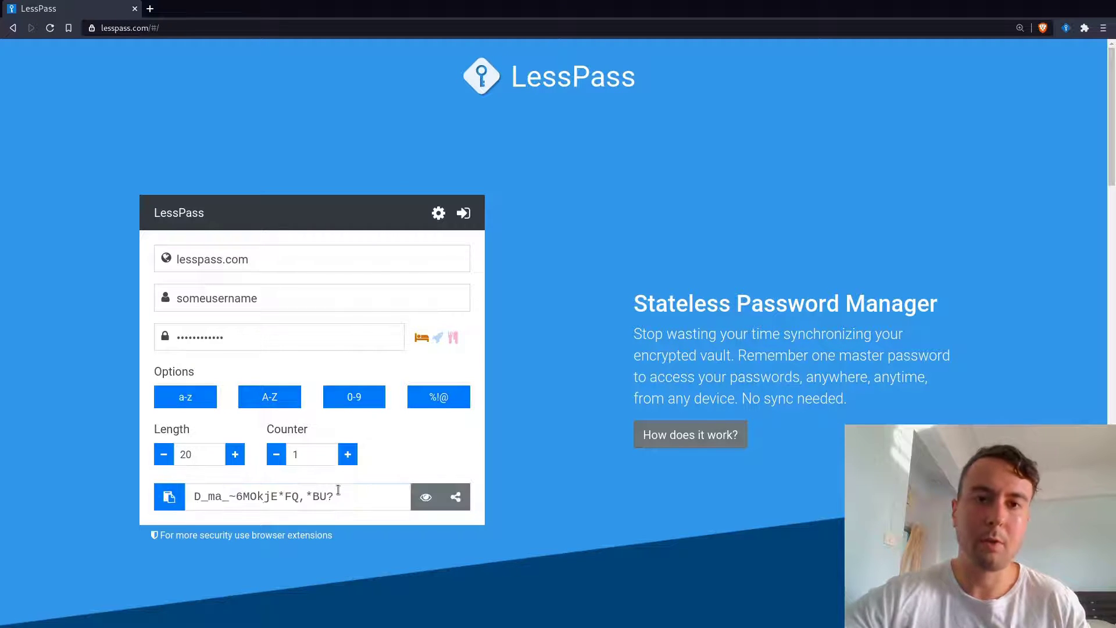
pyautogui.click(349, 456)
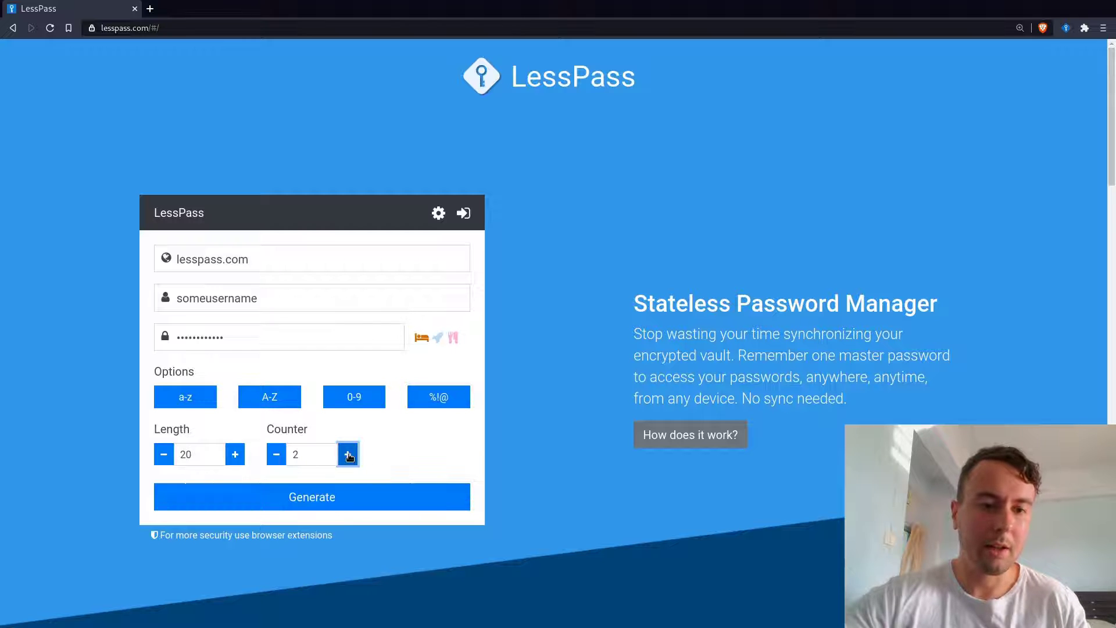
pyautogui.click(304, 496)
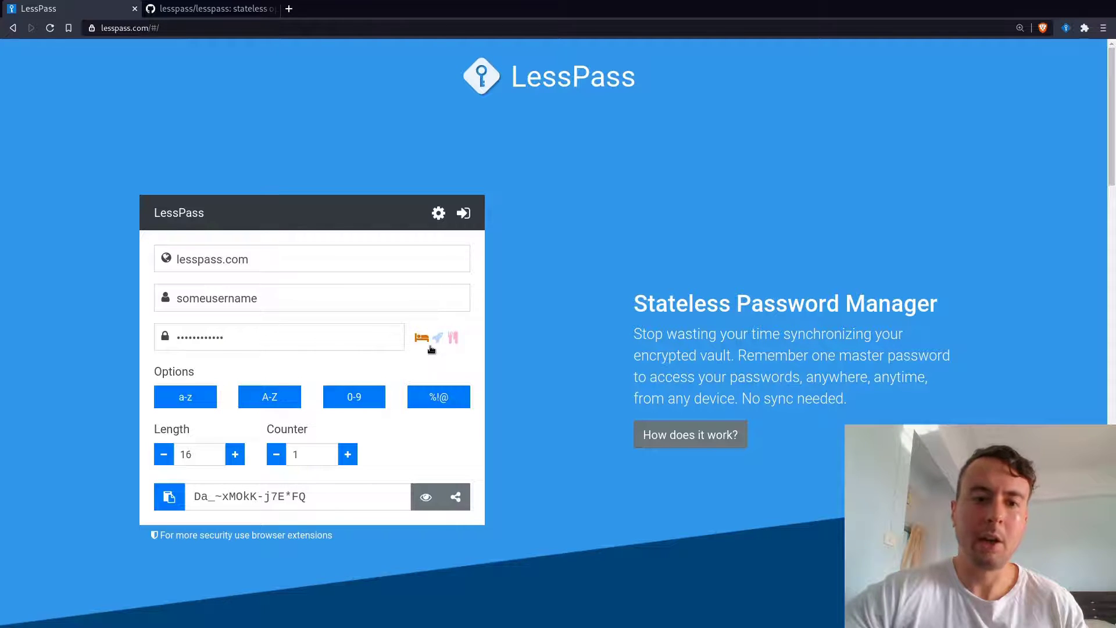
# - Reveal the master password, append one character to change its fingerprint, then delete it
pyautogui.click(432, 346)
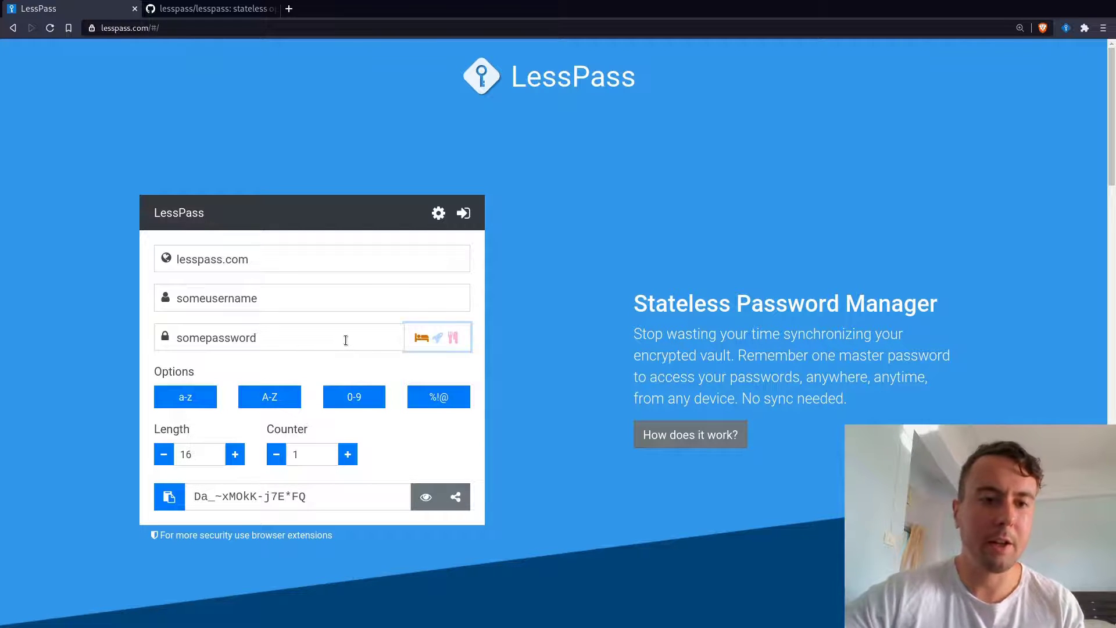
pyautogui.click(346, 336)
pyautogui.write('1')
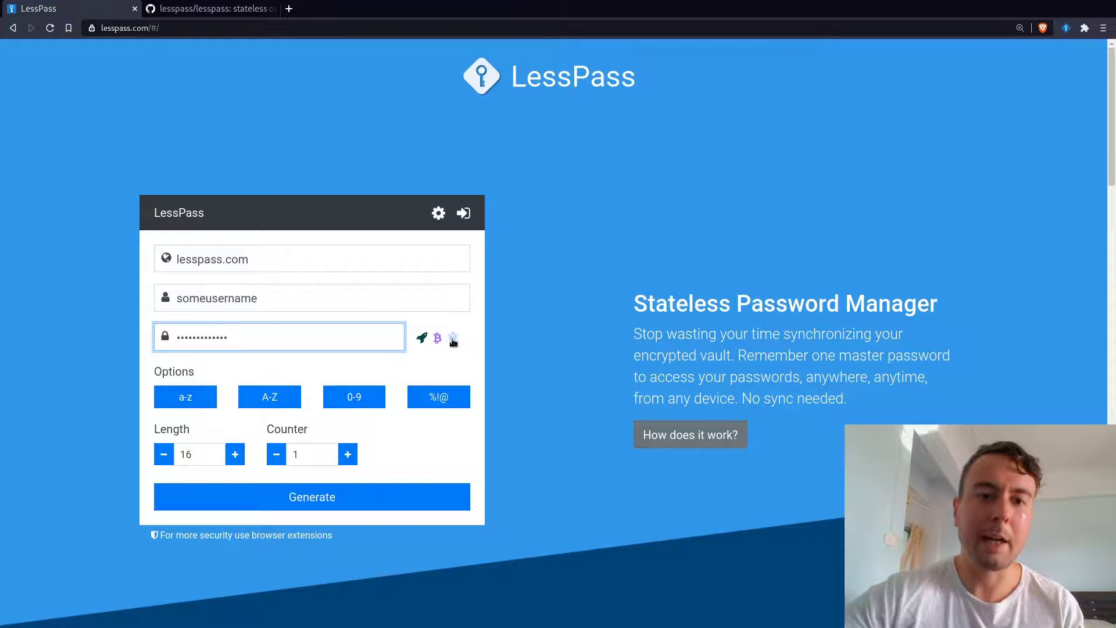
pyautogui.press('Tab')
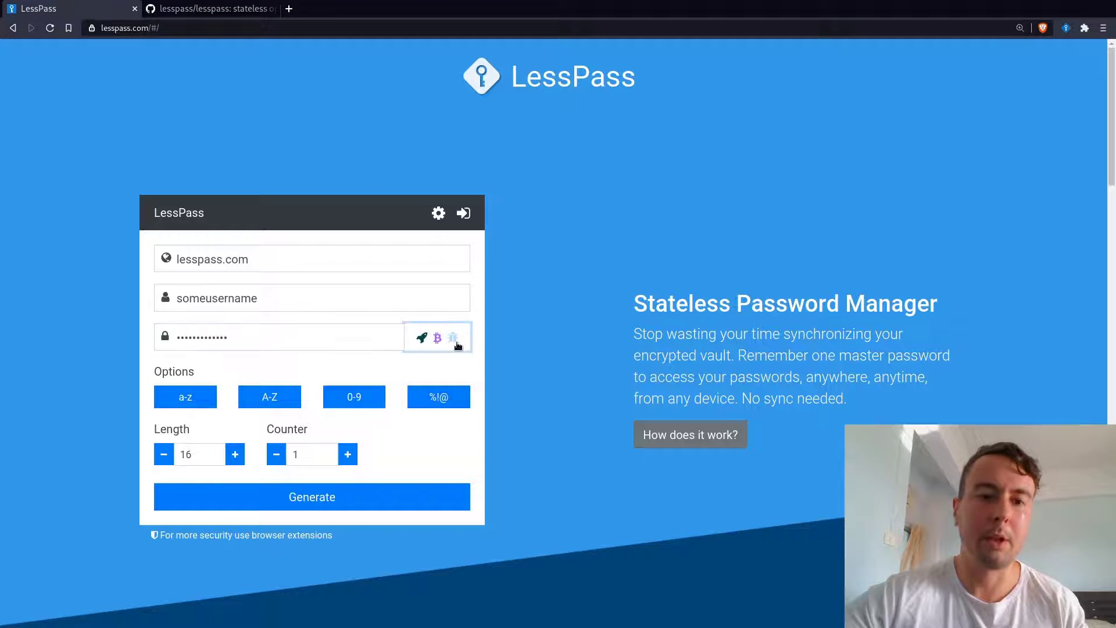
pyautogui.click(312, 347)
pyautogui.press('BackSpace')
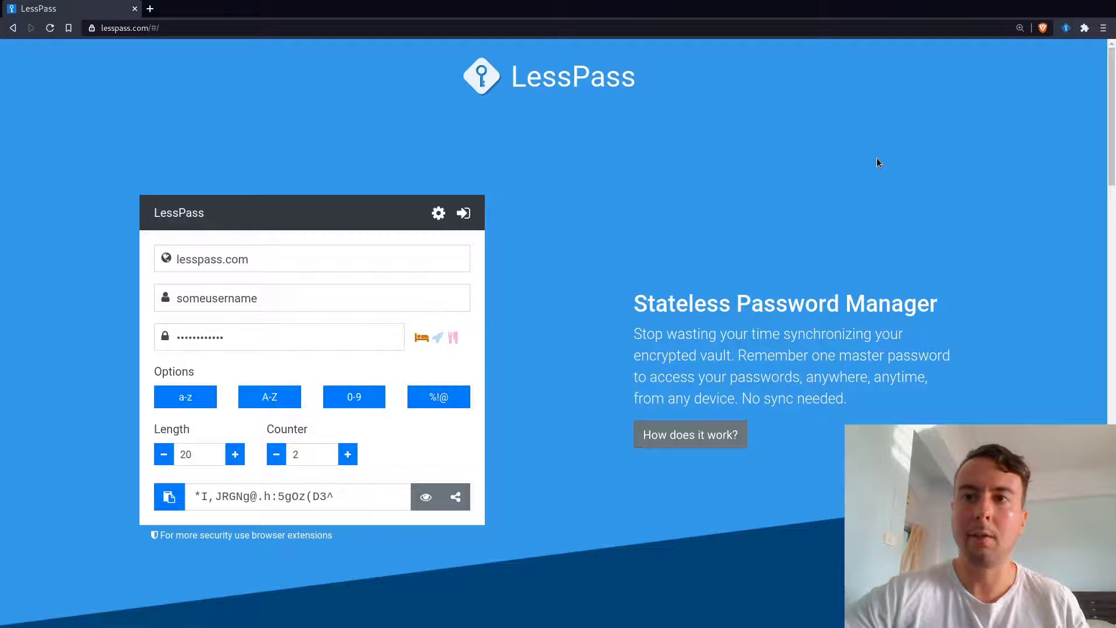
# - Open the LessPass browser extension and paste the current site into its Site field
pyautogui.click(1065, 29)
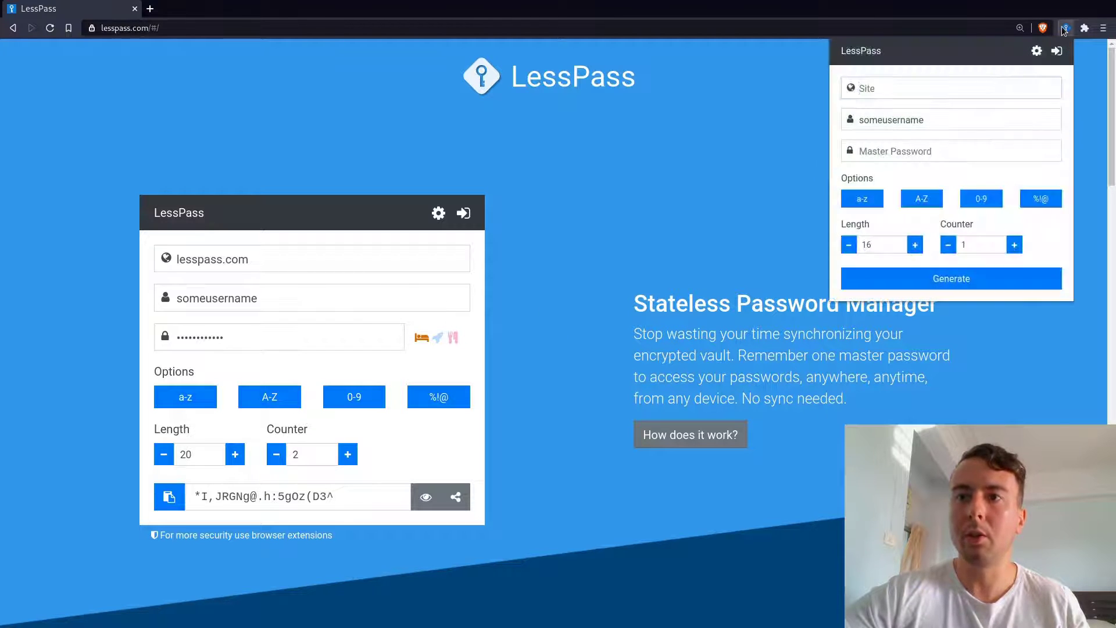
pyautogui.click(883, 84)
pyautogui.write('www.lesspass.com')
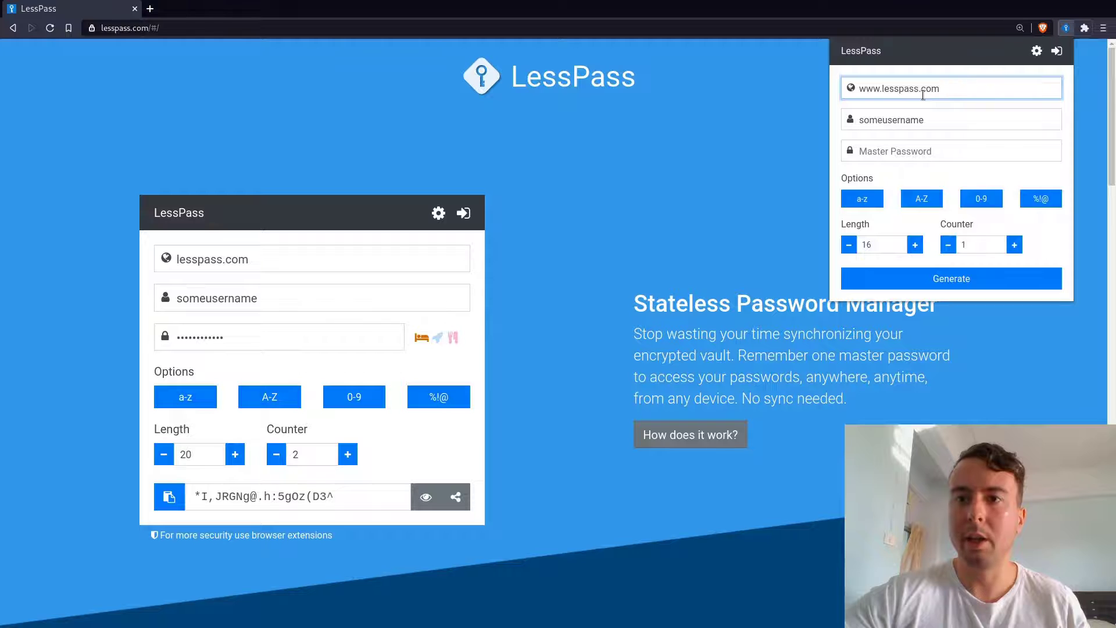
pyautogui.click(895, 152)
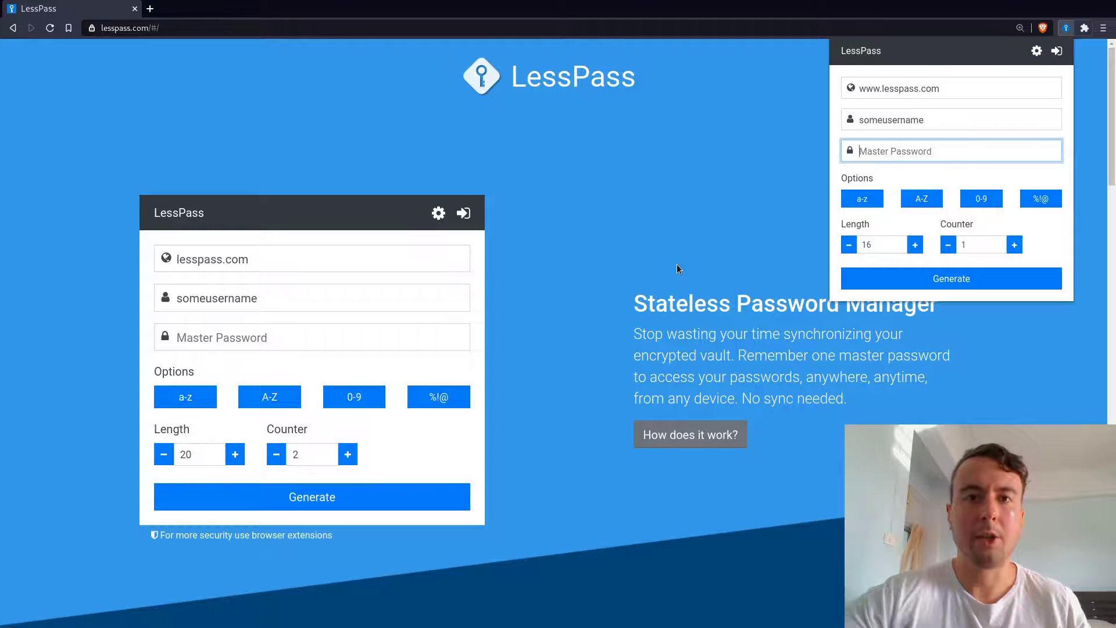
# - Open View on GitHub in a new tab and switch to the lesspass repository
pyautogui.scroll(-20, 676, 264)
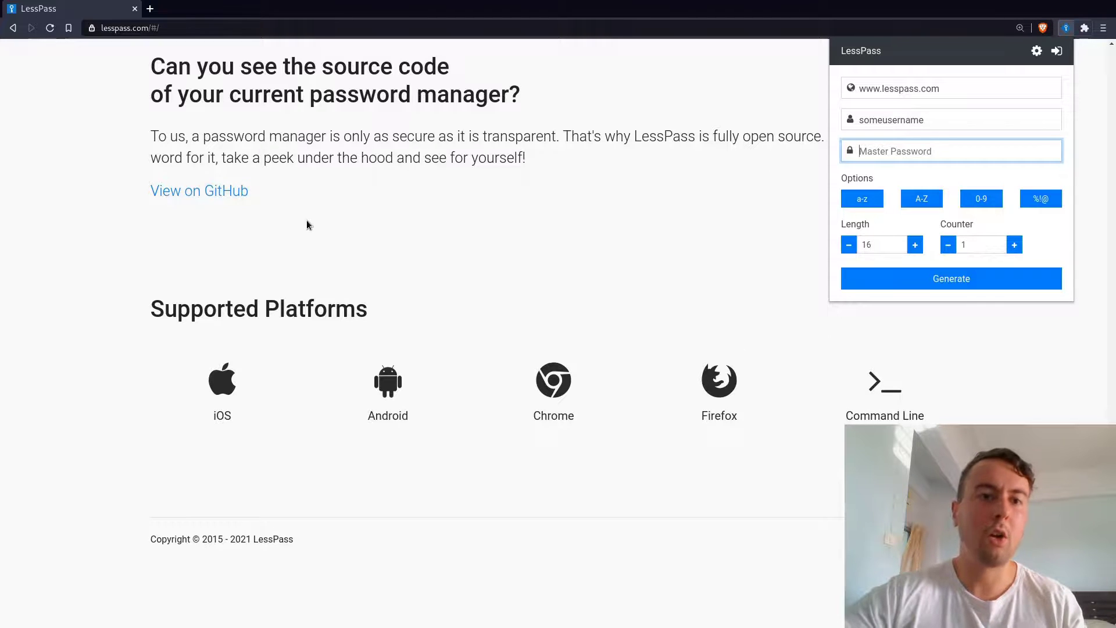
pyautogui.middleClick(219, 192)
pyautogui.scroll(20, 224, 299)
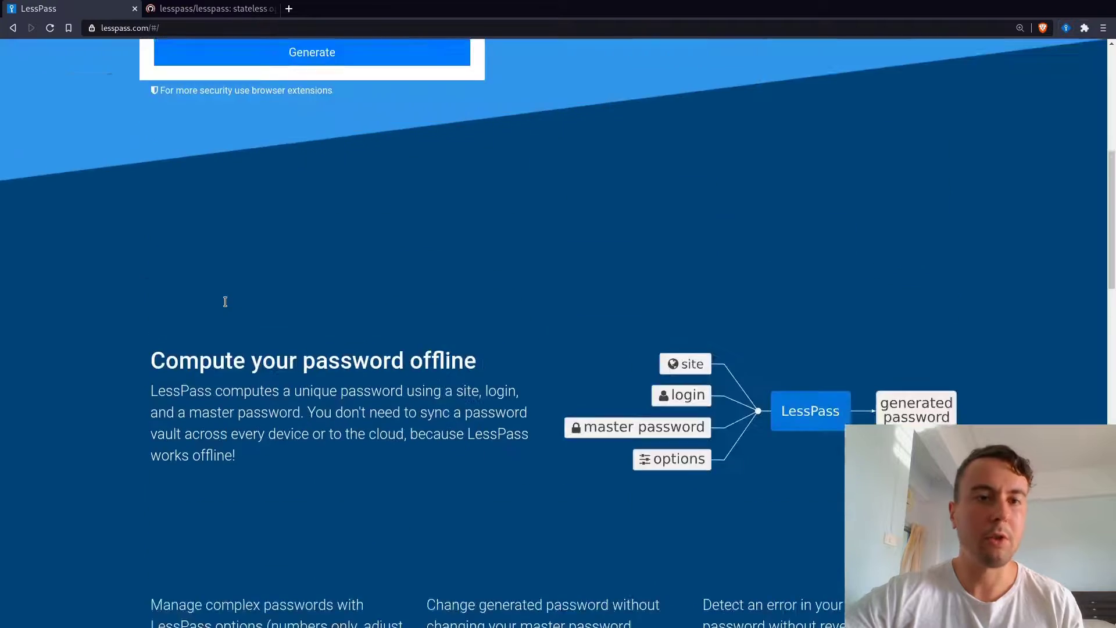
pyautogui.hotkey('ctrl', 'Tab')
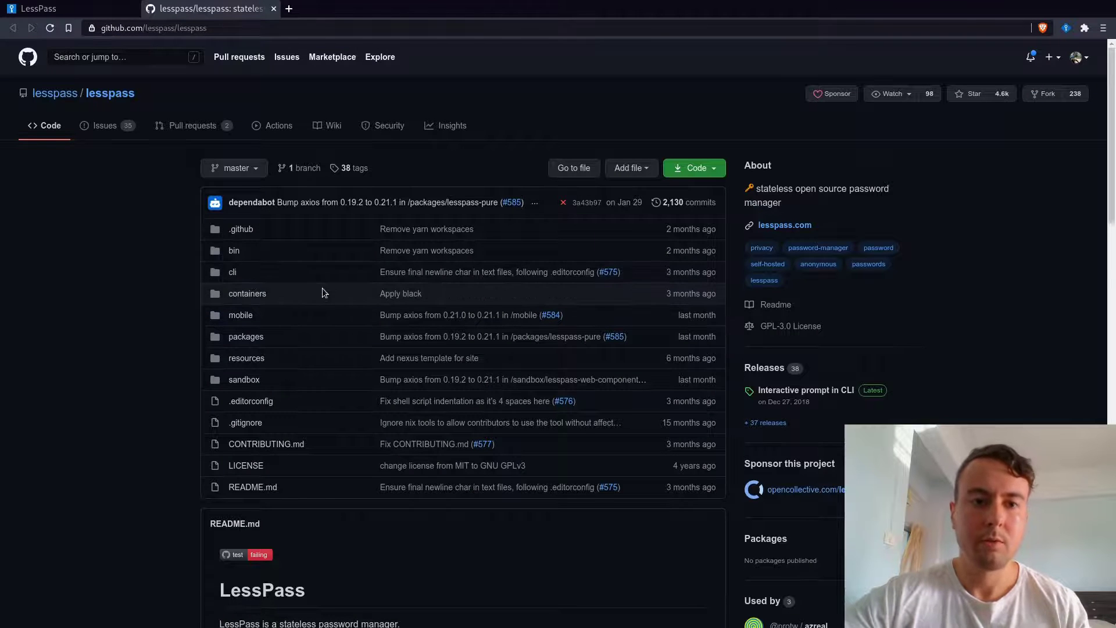
# - Scroll through the lesspass repository README, switching between tabs, ending on the LessPass page
pyautogui.scroll(-8, 322, 289)
pyautogui.scroll(-3, 322, 288)
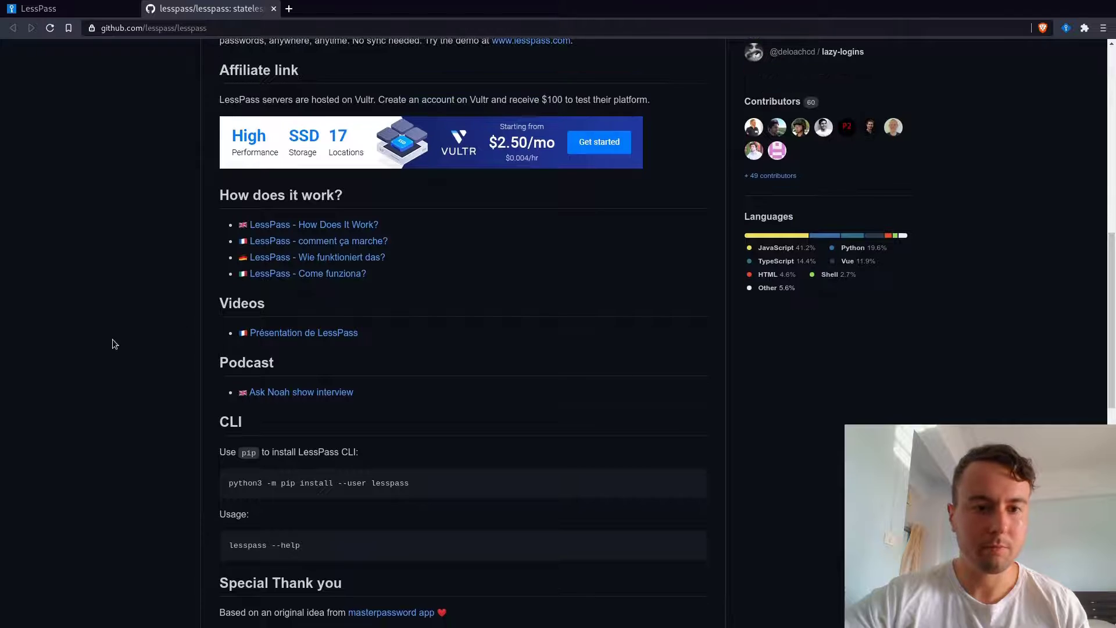
pyautogui.hotkey('ctrl', 'shift', 'Tab')
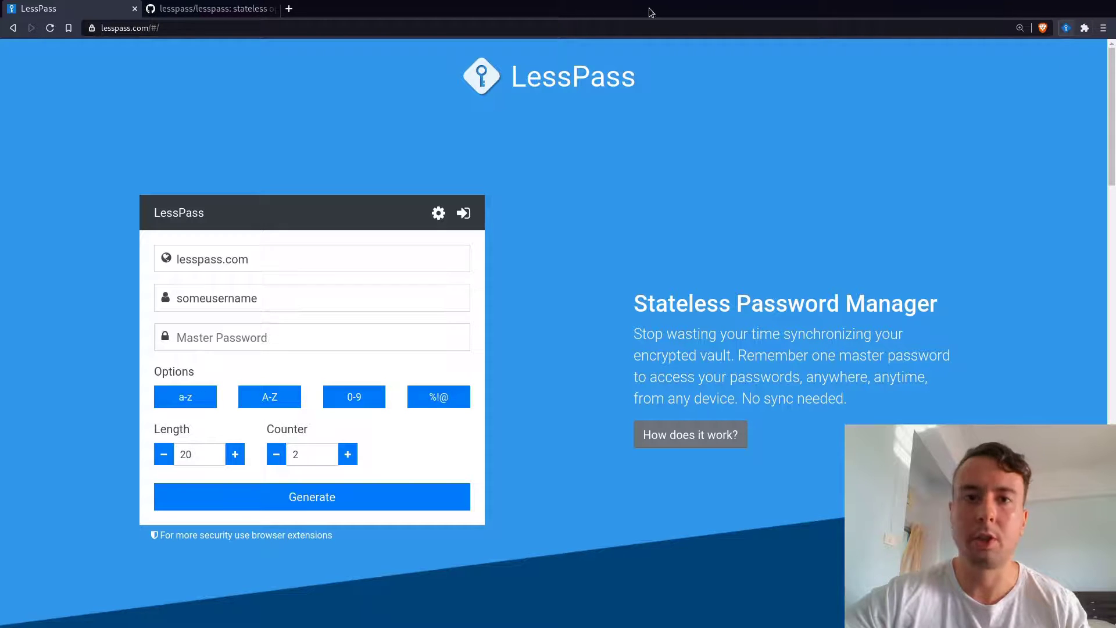
pyautogui.click(241, 10)
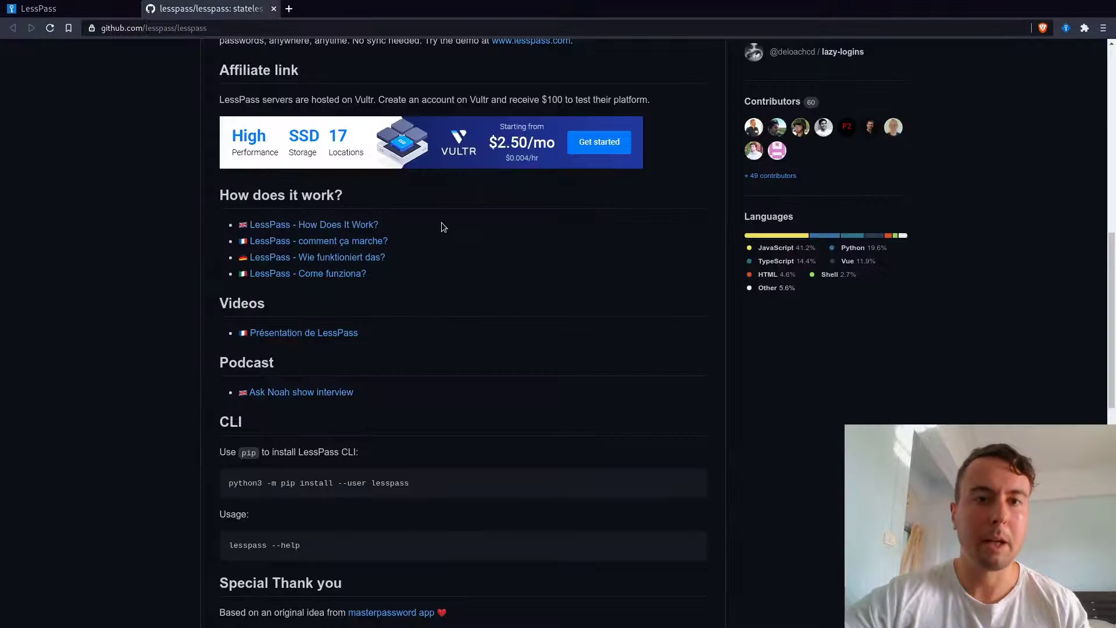
pyautogui.scroll(6, 442, 223)
pyautogui.scroll(-5, 442, 222)
pyautogui.hotkey('ctrl', 'shift', 'Tab')
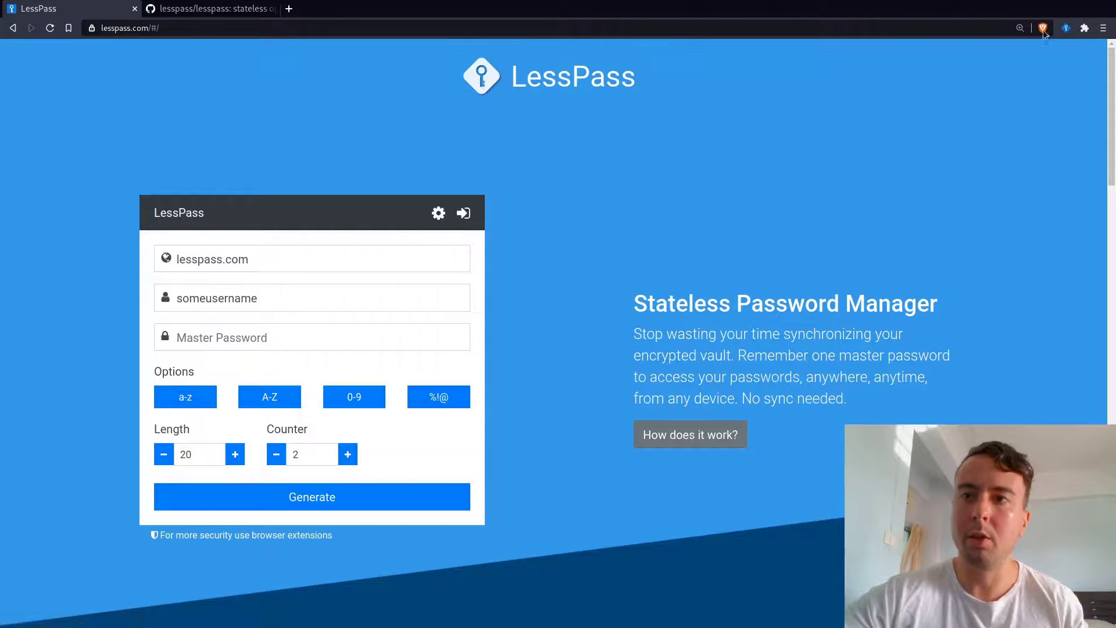
pyautogui.click(1066, 29)
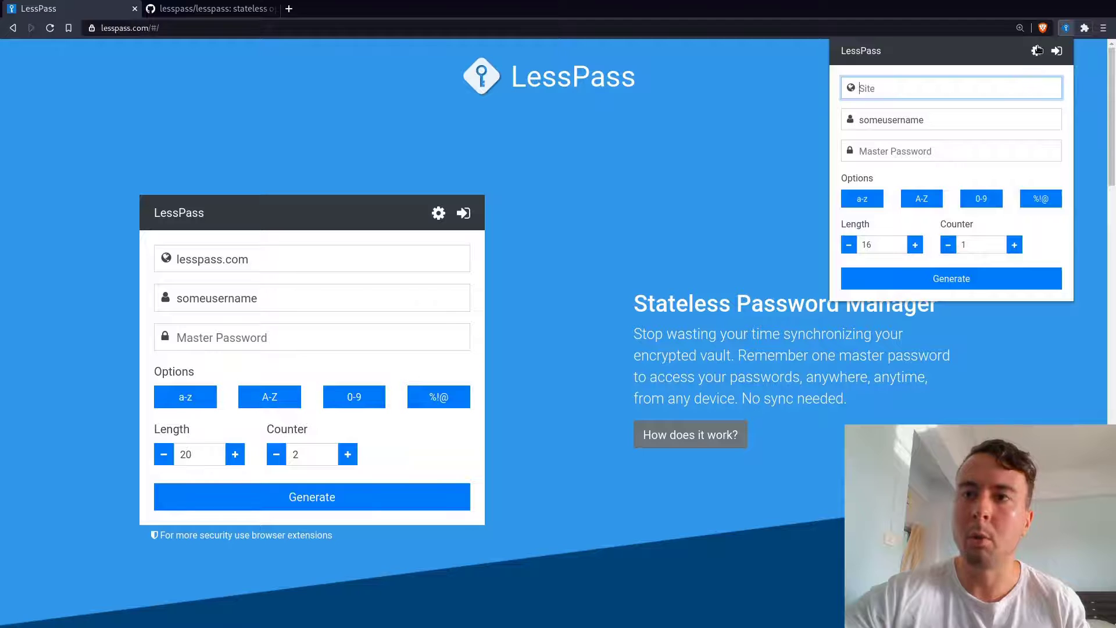
pyautogui.click(1036, 51)
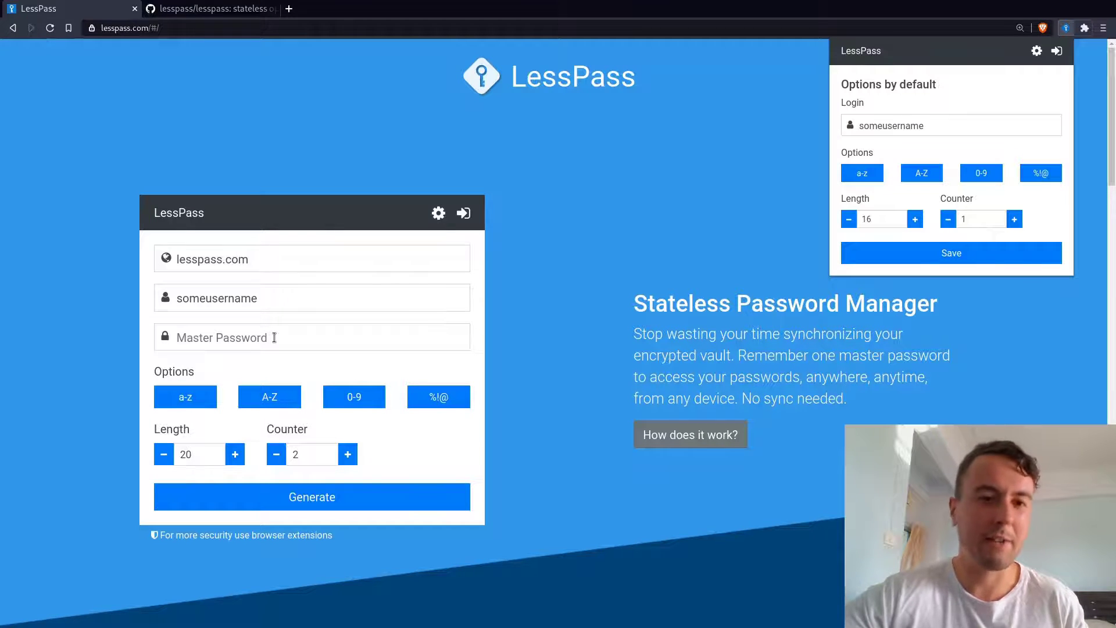
pyautogui.click(252, 337)
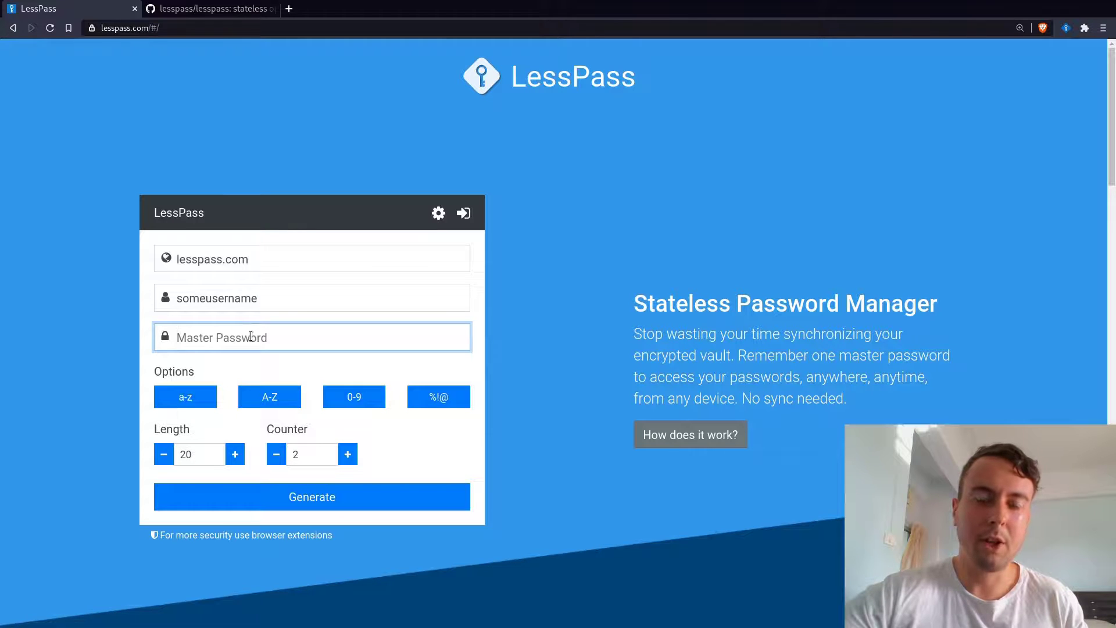
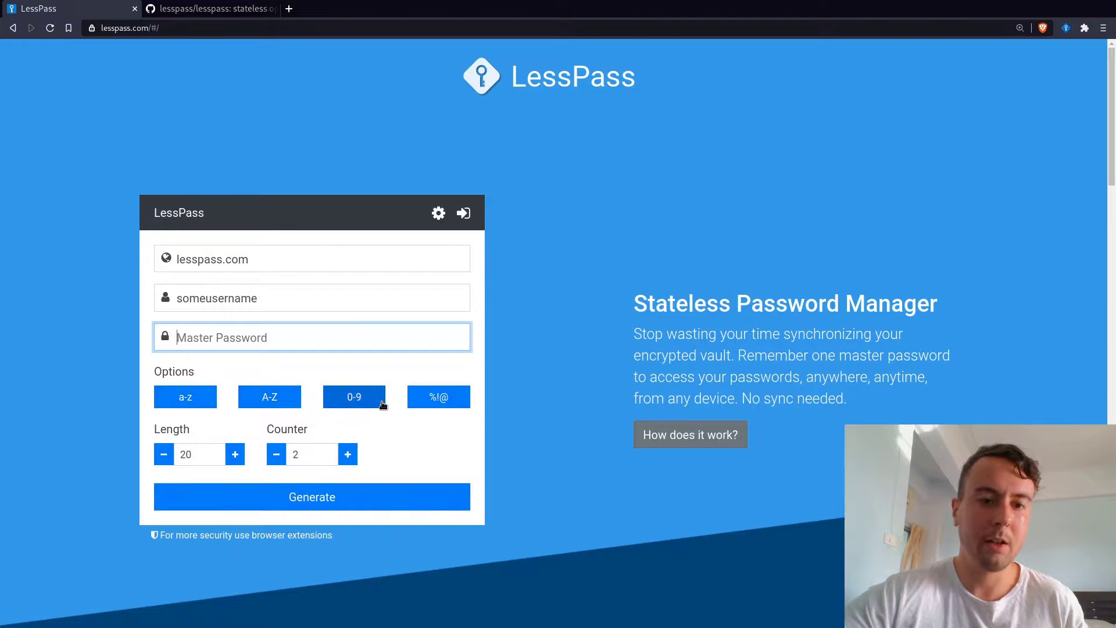
# - Restrict the password to digits 0-9, enter the master password, generate, and reduce length to 16
pyautogui.click(362, 407)
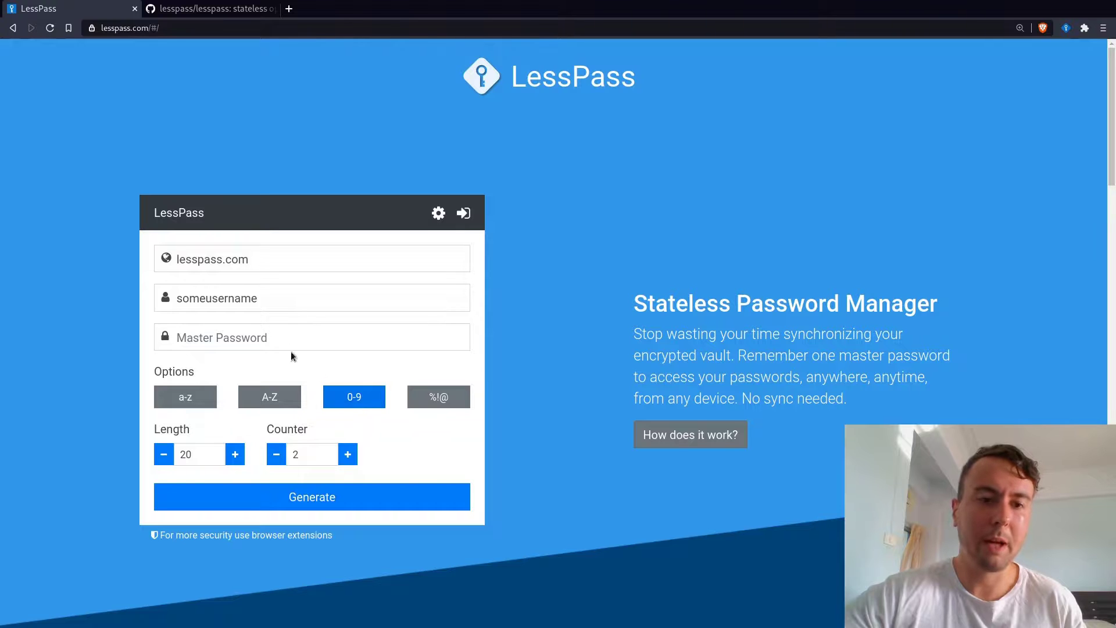
pyautogui.click(267, 338)
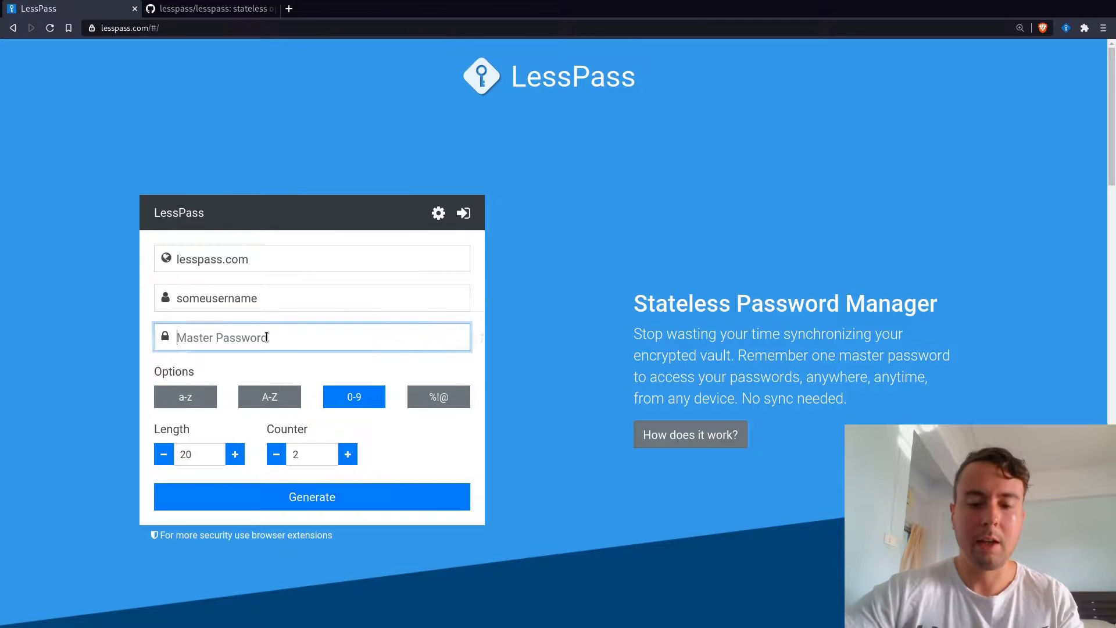
pyautogui.write('abcdefghijkl')
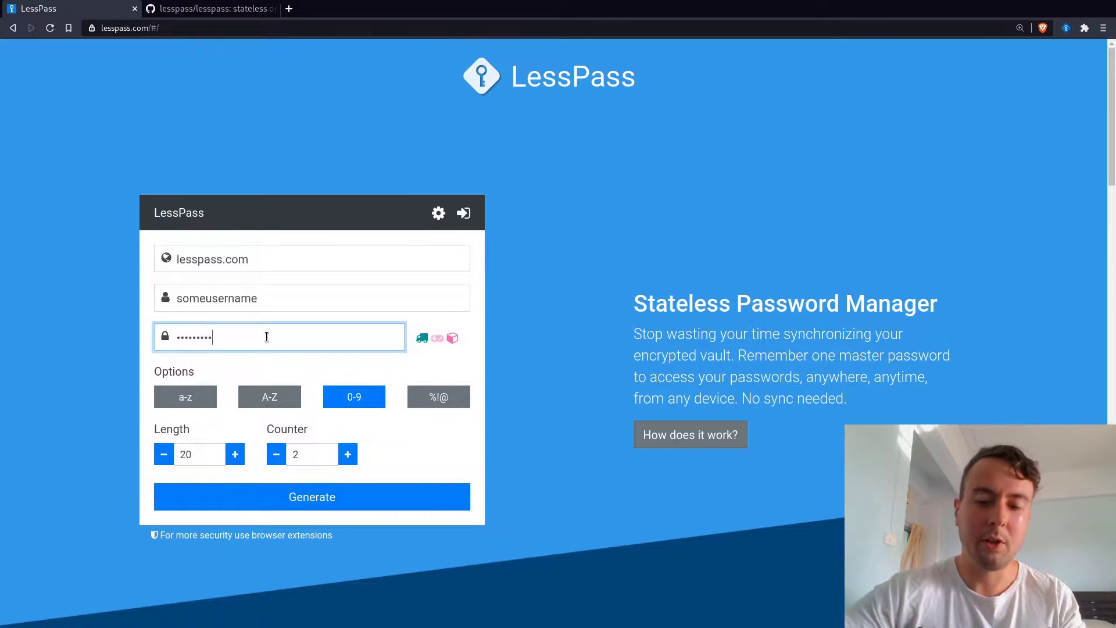
pyautogui.click(252, 499)
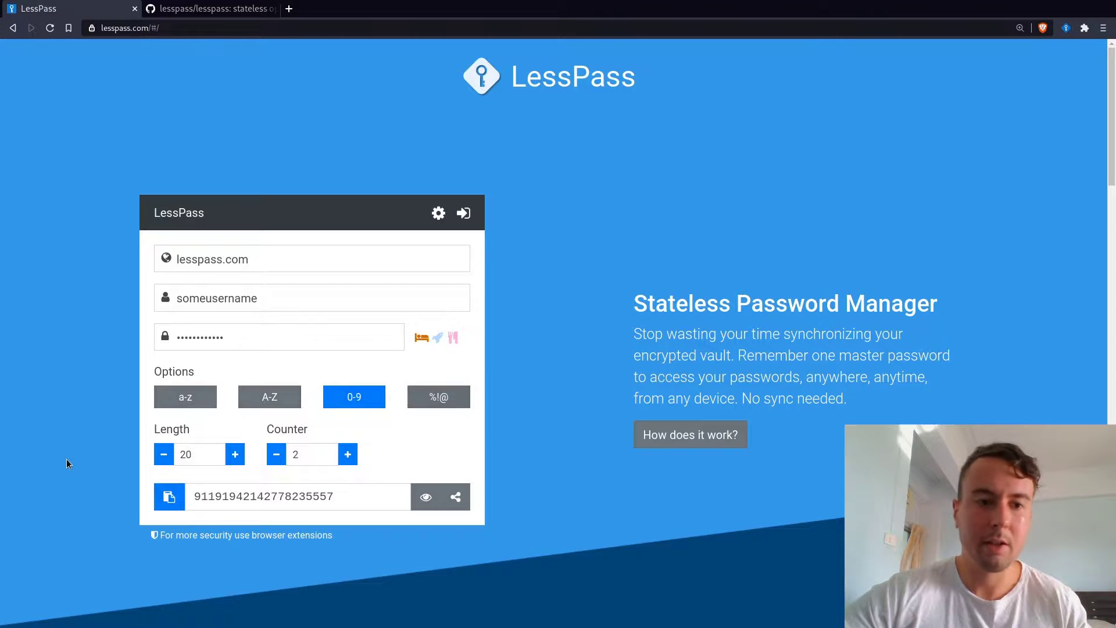
pyautogui.click(165, 454)
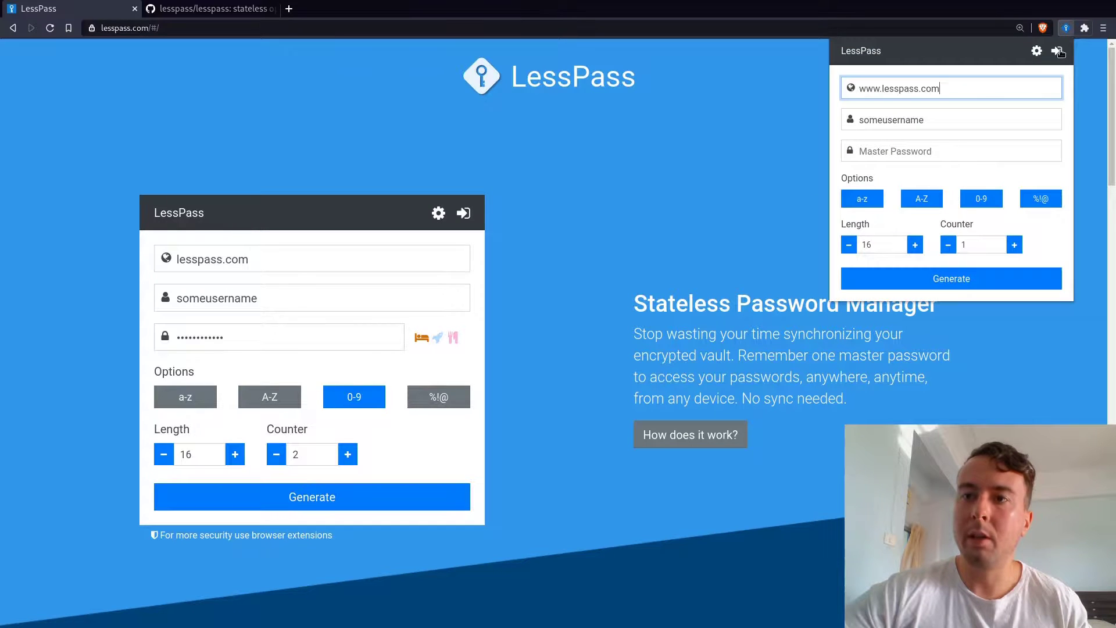
# - Show the extension popup's Sign In / Register form with Email and Master Password fields
pyautogui.click(1058, 51)
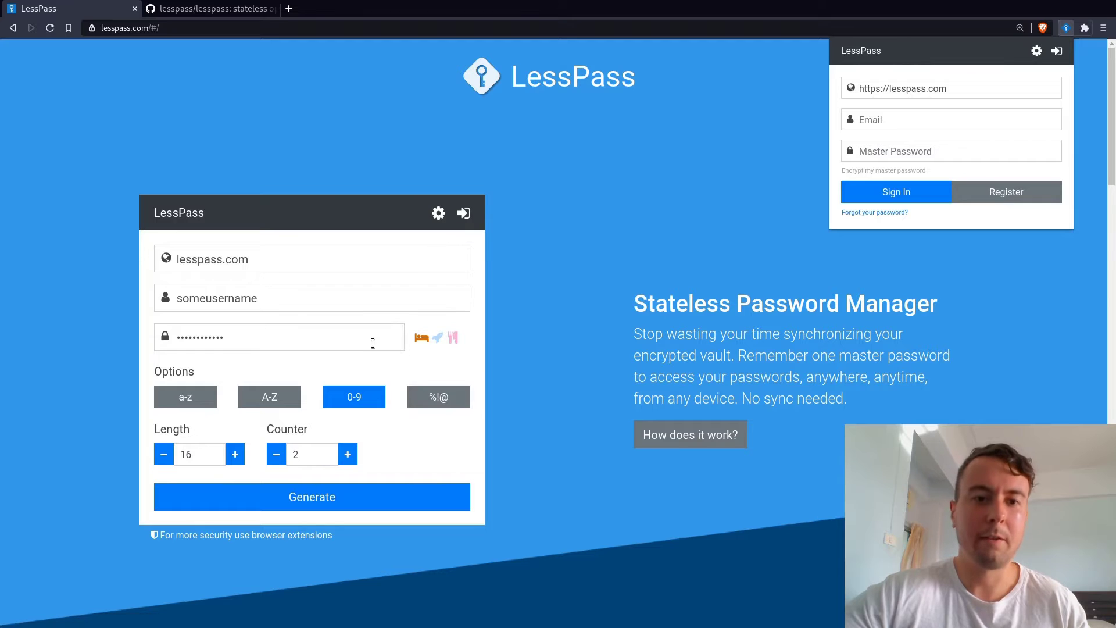
# - Enable uppercase, lowercase and symbols alongside digits, and lower the counter from 2 to 1
pyautogui.click(270, 397)
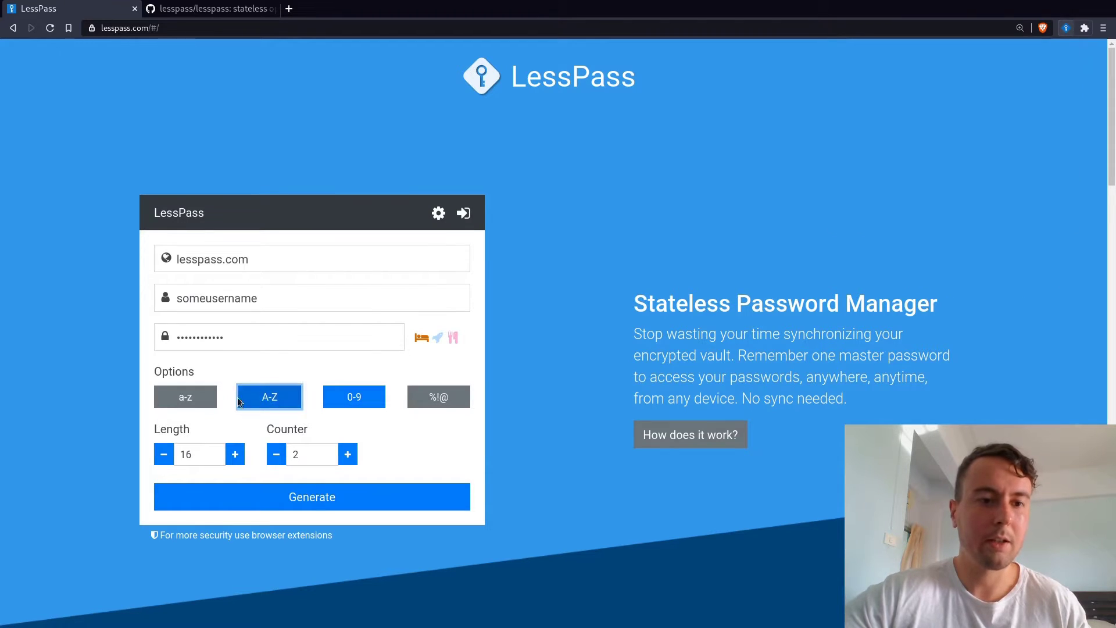
pyautogui.click(185, 397)
pyautogui.click(424, 399)
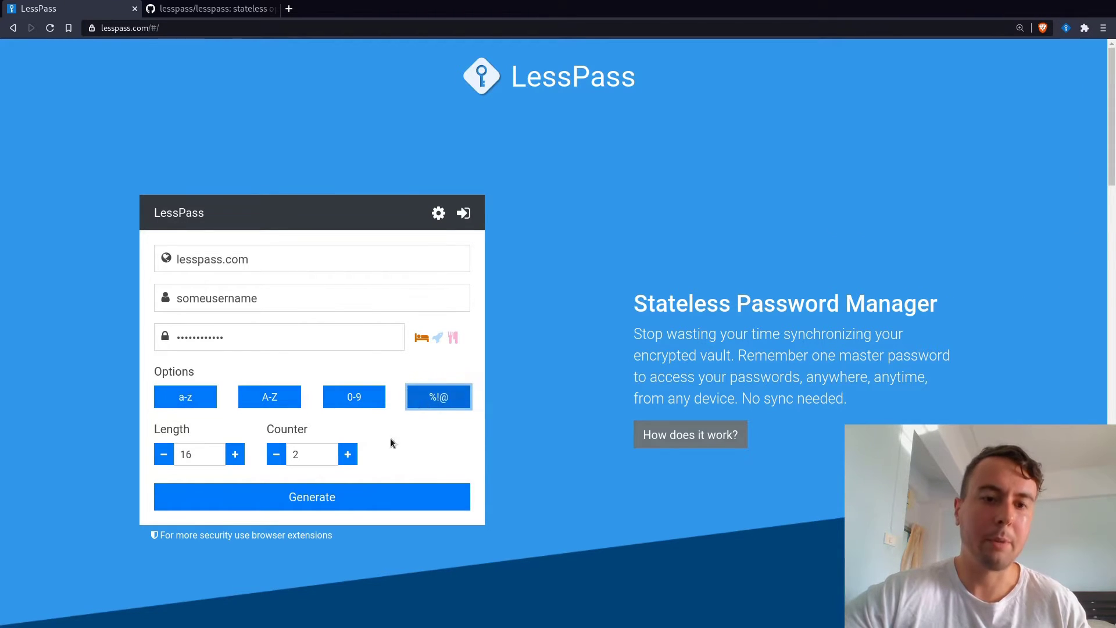
pyautogui.click(276, 454)
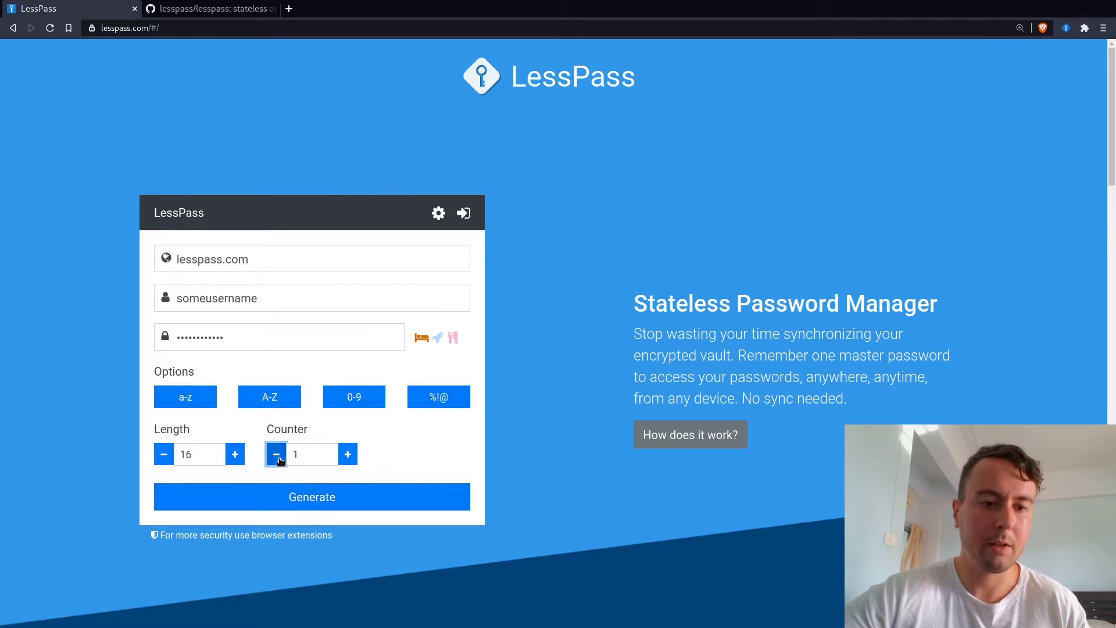
pyautogui.click(296, 496)
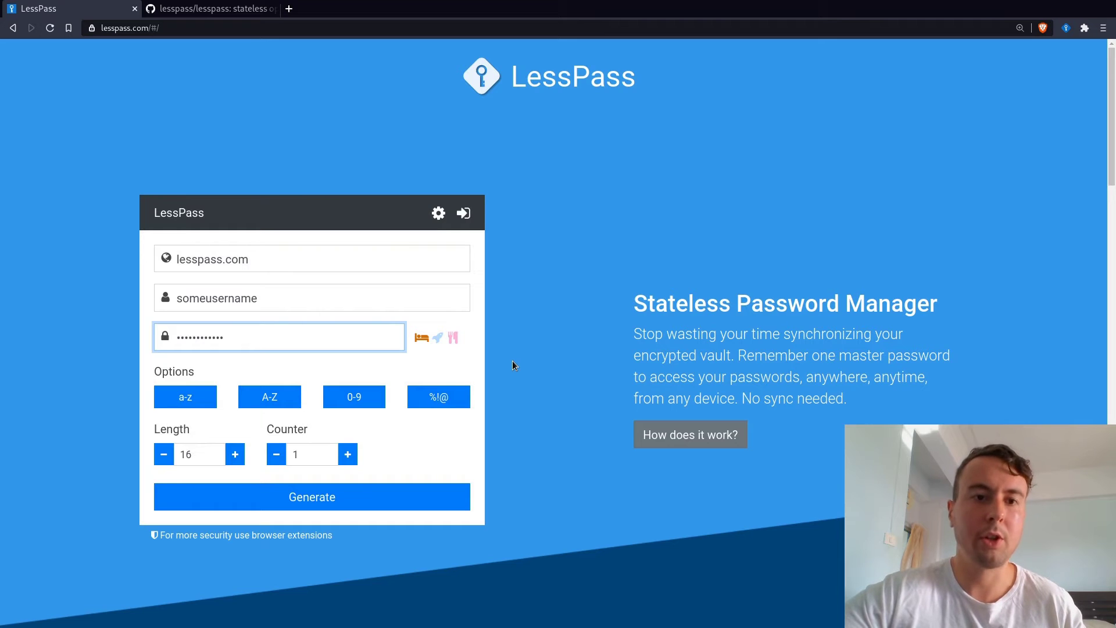
pyautogui.click(536, 279)
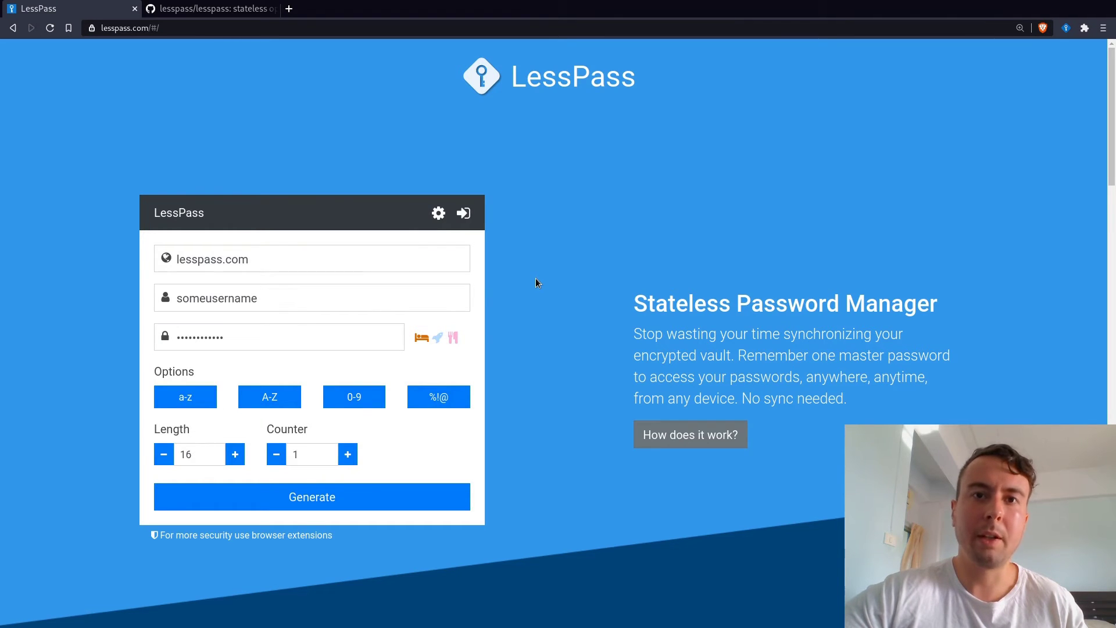